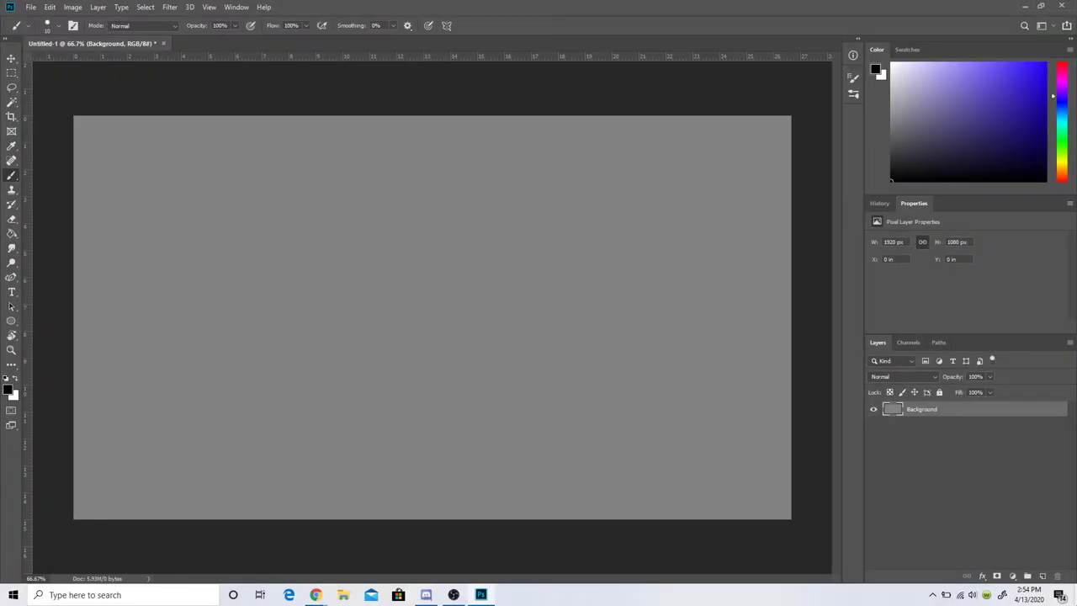
# Draw a test stroke across the canvas, try a darker fill, and undo both.
pyautogui.moveTo(404, 127)
pyautogui.mouseDown()
pyautogui.moveTo(385, 479)
pyautogui.moveTo(661, 214)
pyautogui.moveTo(532, 143)
pyautogui.moveTo(315, 241)
pyautogui.moveTo(356, 285)
pyautogui.moveTo(260, 204)
pyautogui.moveTo(273, 322)
pyautogui.moveTo(416, 283)
pyautogui.mouseUp()
pyautogui.hotkey('ctrl', 'z')
pyautogui.hotkey('ctrl', 'z')
pyautogui.click(12, 232)
pyautogui.click(144, 224)
pyautogui.hotkey('ctrl', 'z')
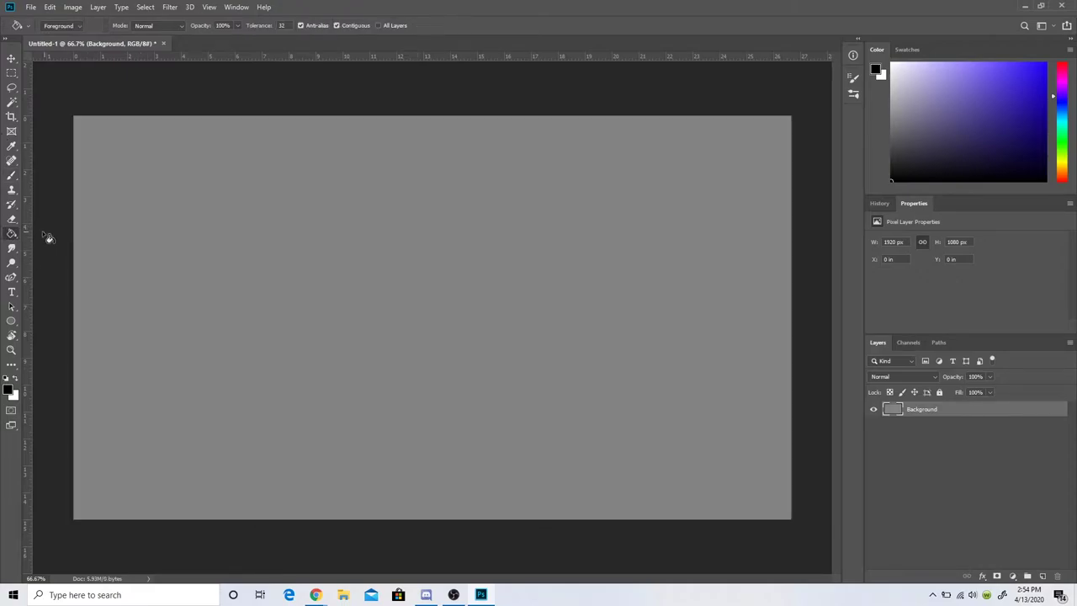
# Try the lasso, rectangular selection and pen tools, return to the brush, and dismiss the Filter menu.
pyautogui.click(11, 88)
pyautogui.click(12, 73)
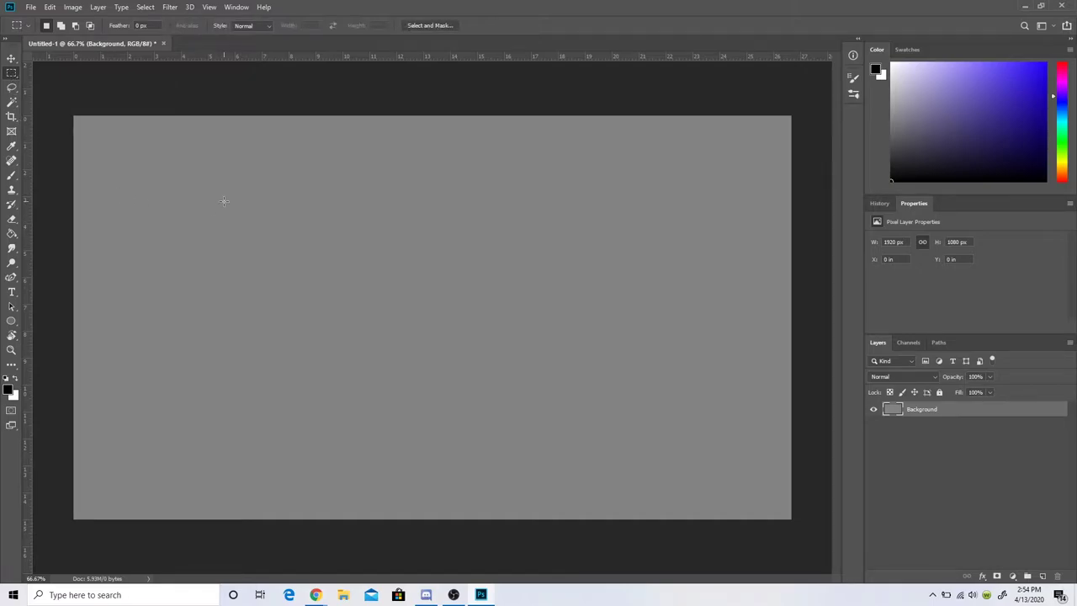
pyautogui.click(12, 277)
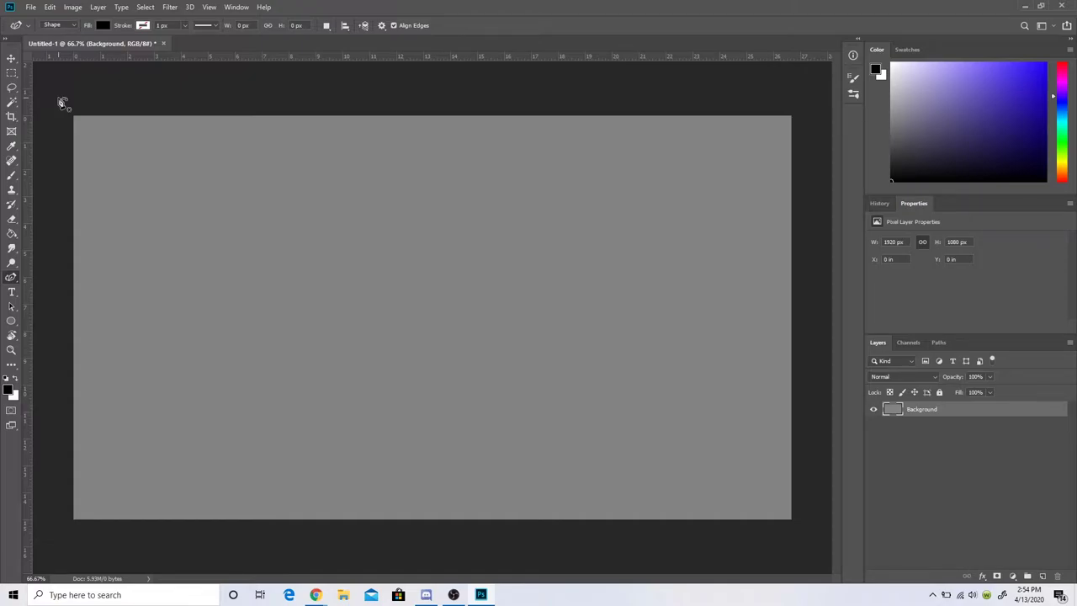
pyautogui.press('b')
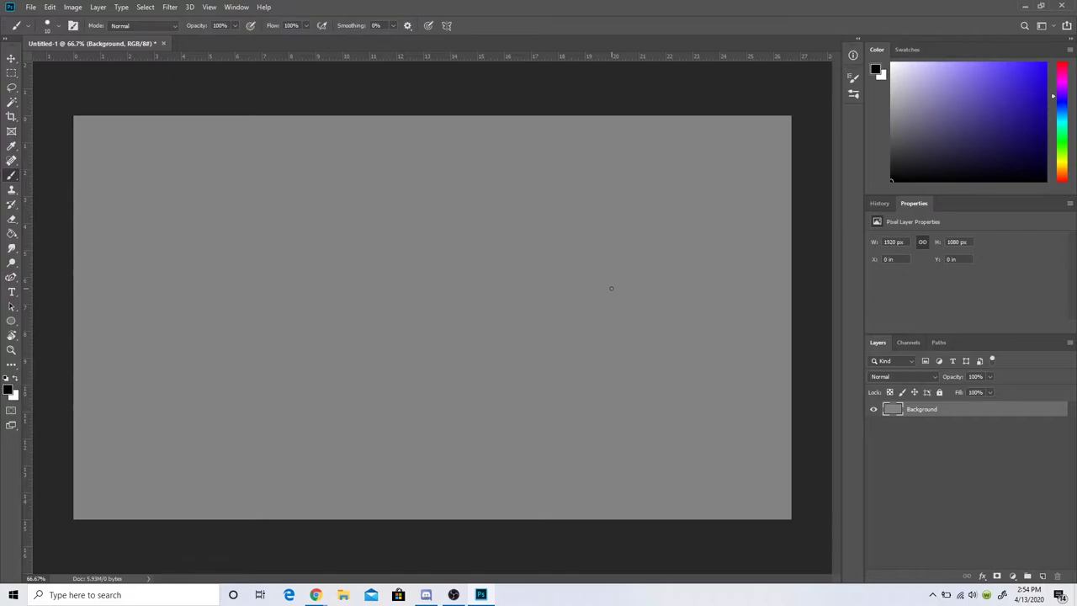
pyautogui.click(11, 235)
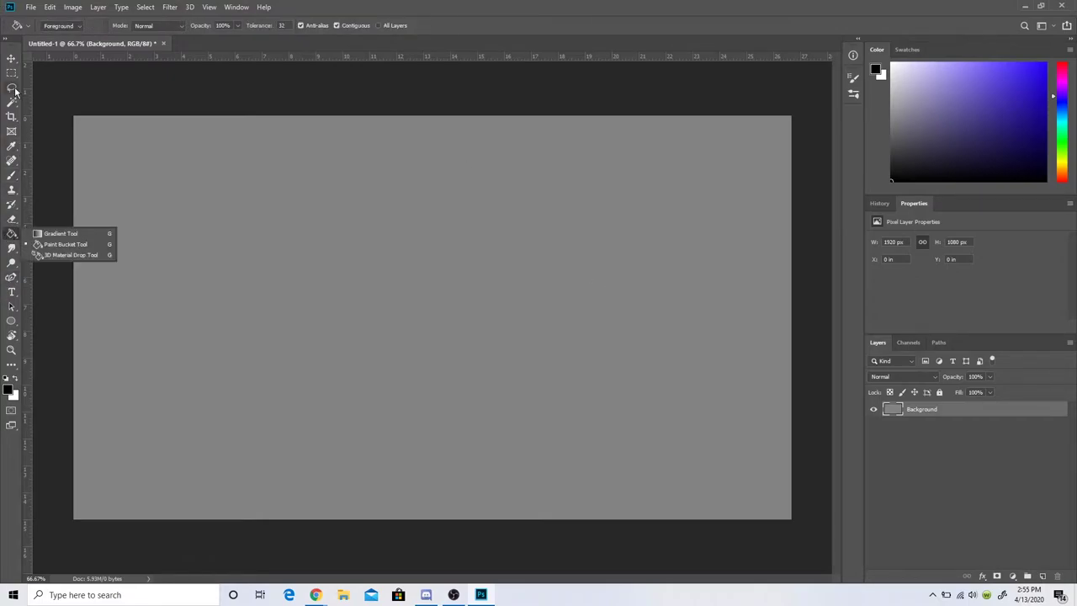
pyautogui.click(12, 175)
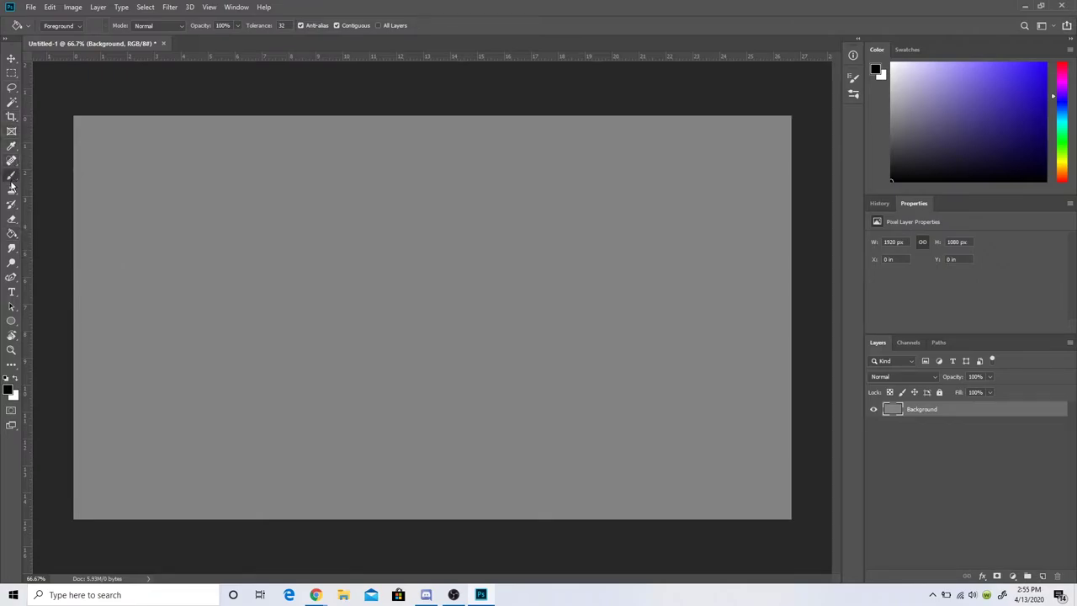
pyautogui.click(170, 7)
pyautogui.click(167, 7)
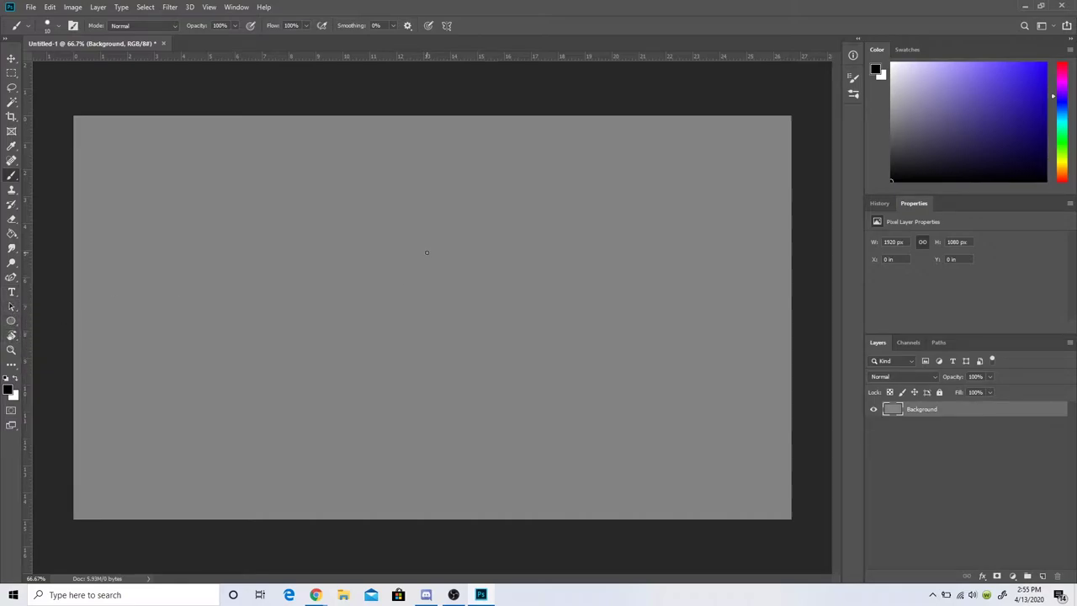
# Draw a black heart-shaped outline on the canvas, then undo it completely.
pyautogui.moveTo(329, 311)
pyautogui.mouseDown()
pyautogui.moveTo(331, 249)
pyautogui.moveTo(368, 419)
pyautogui.moveTo(228, 257)
pyautogui.moveTo(148, 326)
pyautogui.moveTo(172, 200)
pyautogui.moveTo(185, 225)
pyautogui.moveTo(228, 161)
pyautogui.moveTo(253, 356)
pyautogui.moveTo(271, 195)
pyautogui.moveTo(283, 360)
pyautogui.moveTo(310, 210)
pyautogui.moveTo(301, 292)
pyautogui.moveTo(316, 286)
pyautogui.moveTo(396, 175)
pyautogui.moveTo(510, 441)
pyautogui.mouseUp()
pyautogui.hotkey('ctrl', 'z')
pyautogui.hotkey('ctrl', 'z')
pyautogui.hotkey('ctrl', 'z')
pyautogui.hotkey('ctrl', 'z')
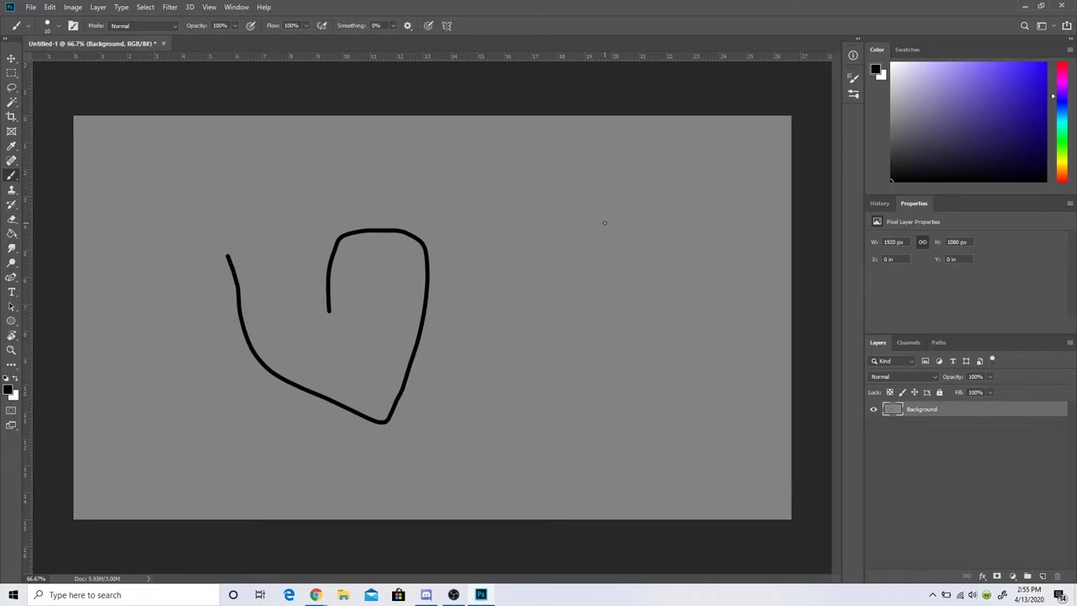
pyautogui.hotkey('ctrl', 'z')
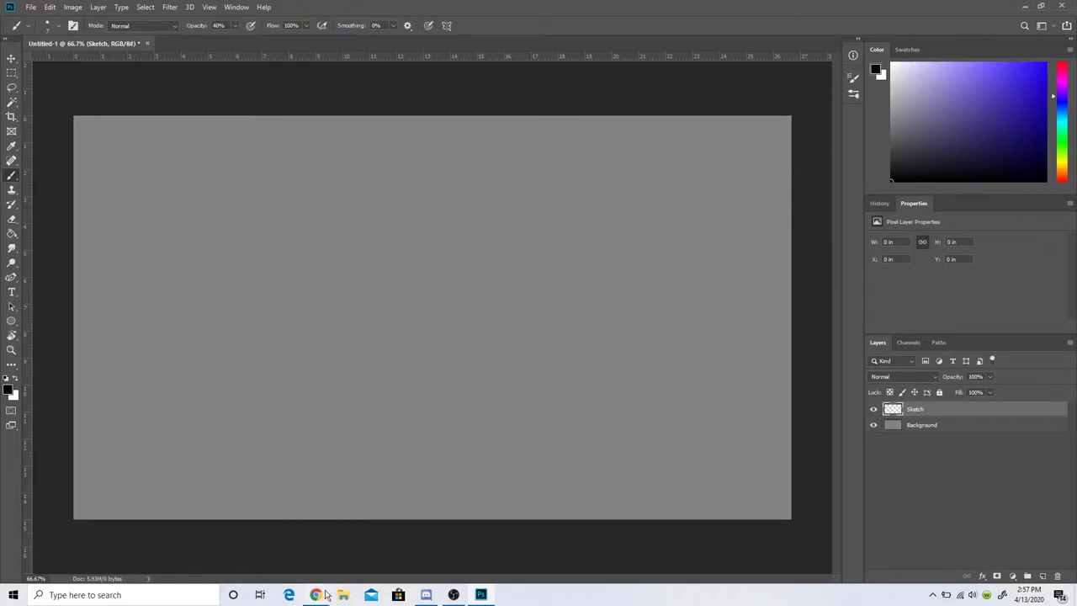
# Bring up Talk to Transformer and select the generated completions text.
pyautogui.moveTo(318, 595)
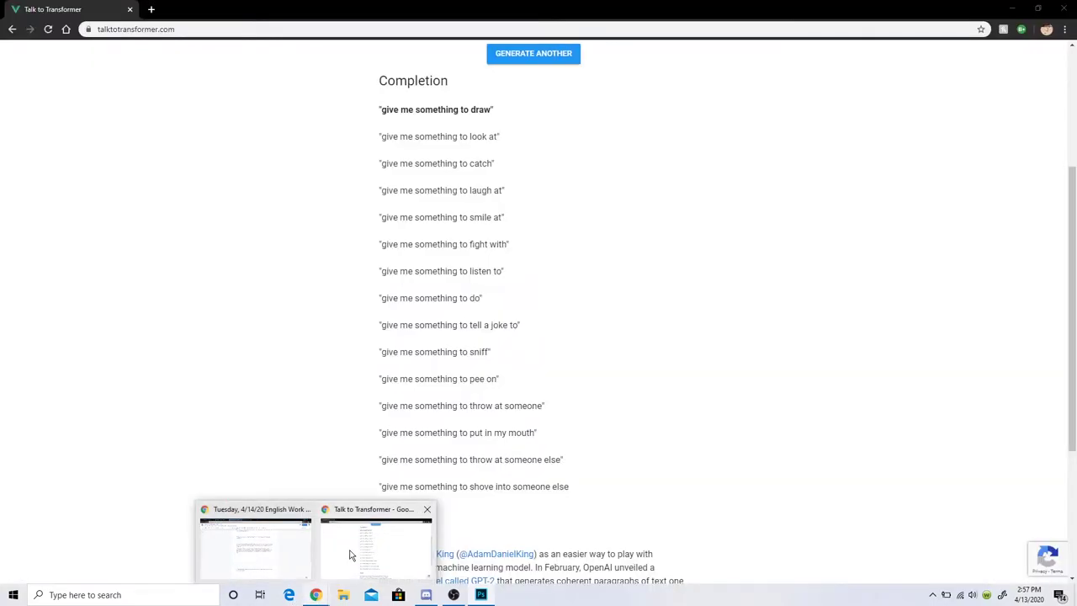
pyautogui.click(350, 555)
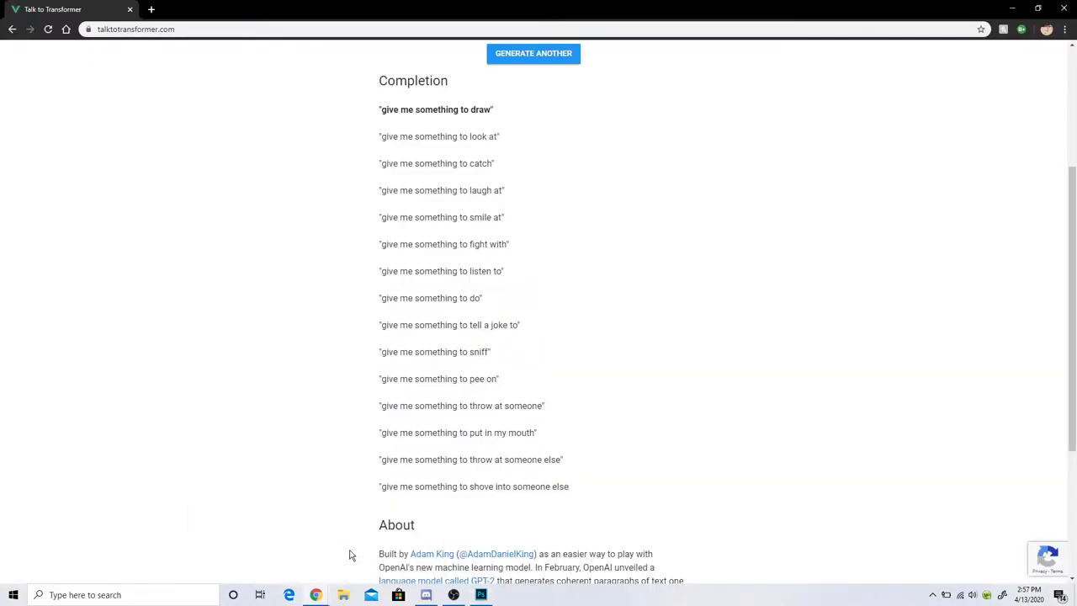
pyautogui.scroll(3, 347, 421)
pyautogui.scroll(-1, 342, 397)
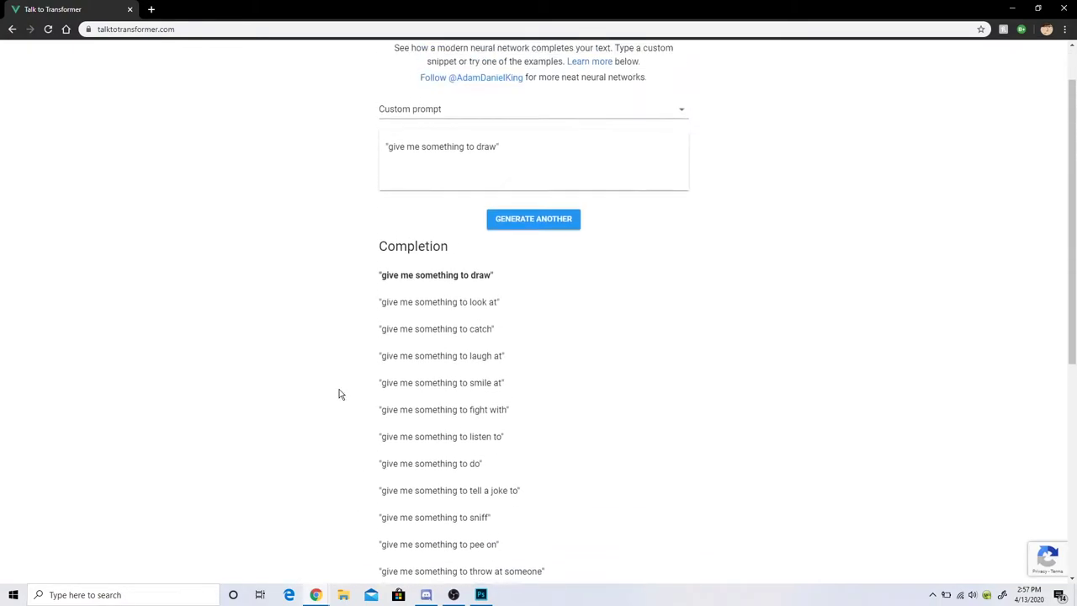
pyautogui.scroll(1, 341, 394)
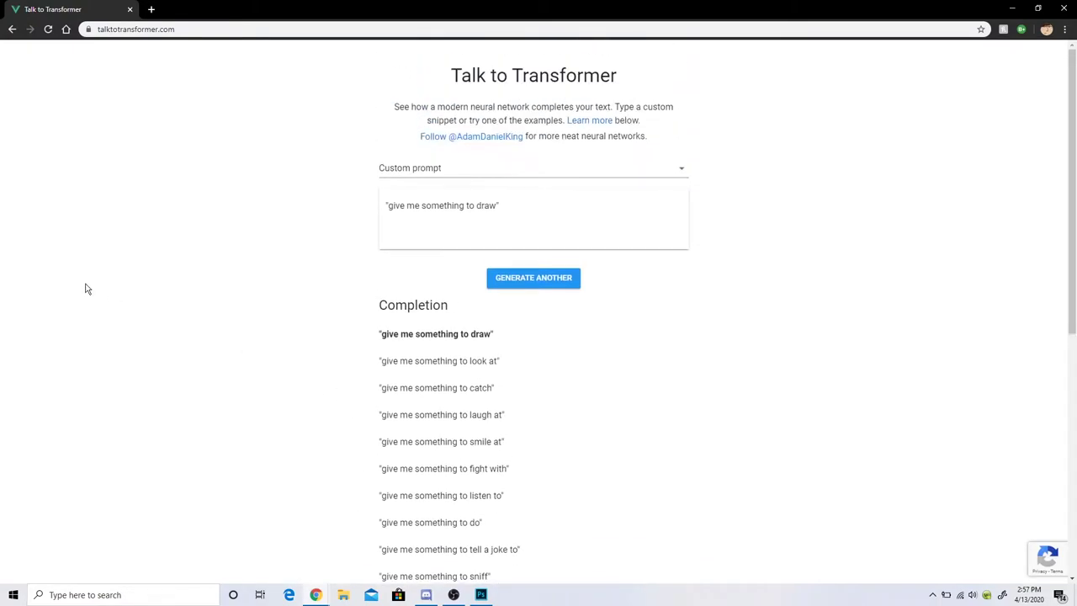
pyautogui.scroll(-5, 133, 344)
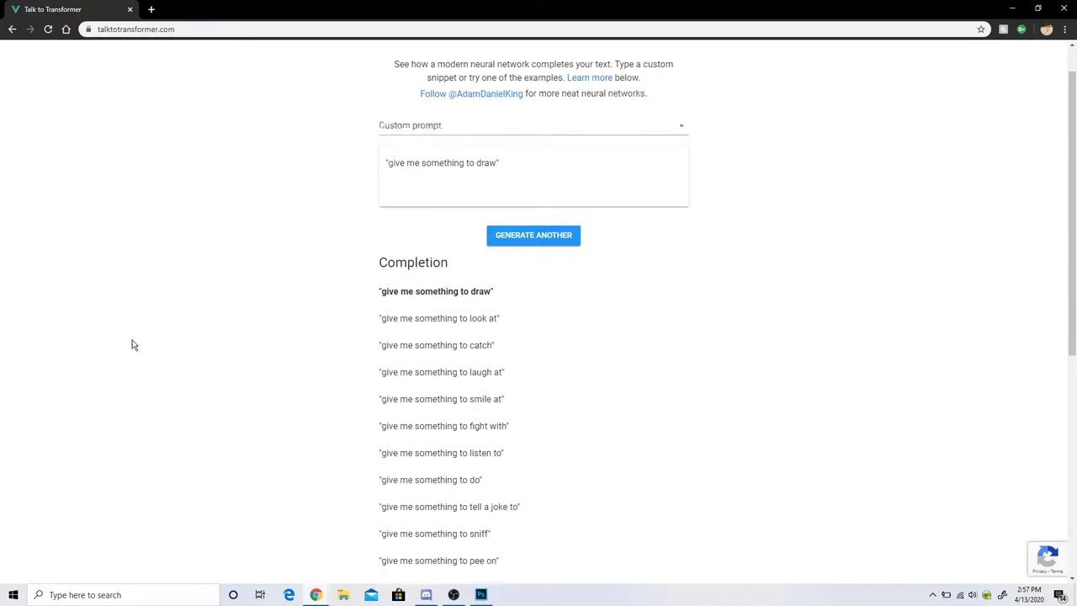
pyautogui.scroll(3, 133, 344)
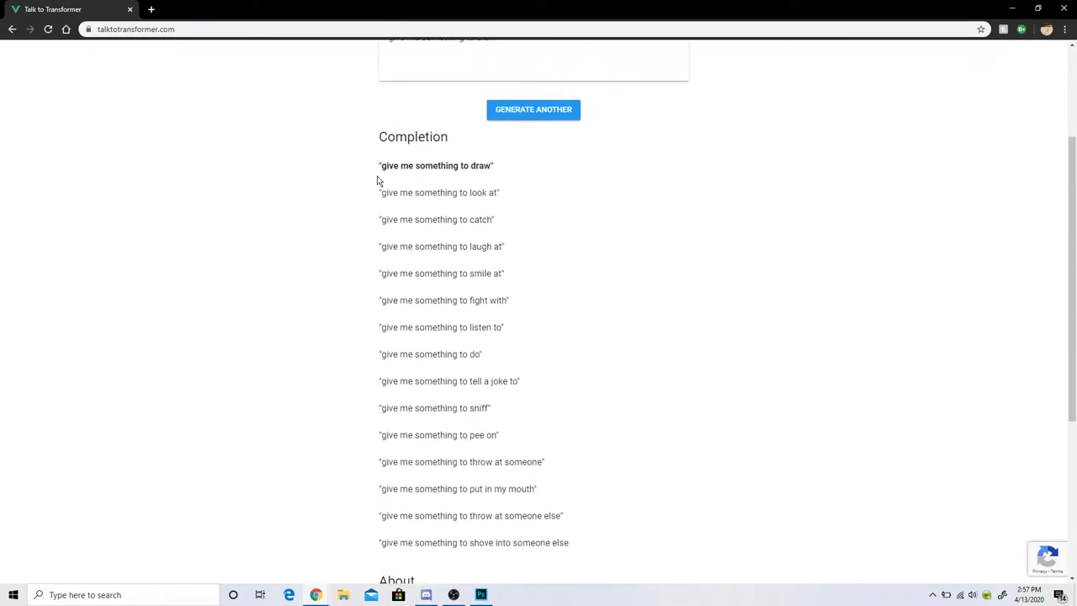
pyautogui.moveTo(368, 159)
pyautogui.mouseDown()
pyautogui.moveTo(623, 440)
pyautogui.moveTo(378, 170)
pyautogui.moveTo(526, 255)
pyautogui.moveTo(620, 512)
pyautogui.moveTo(614, 549)
pyautogui.mouseUp()
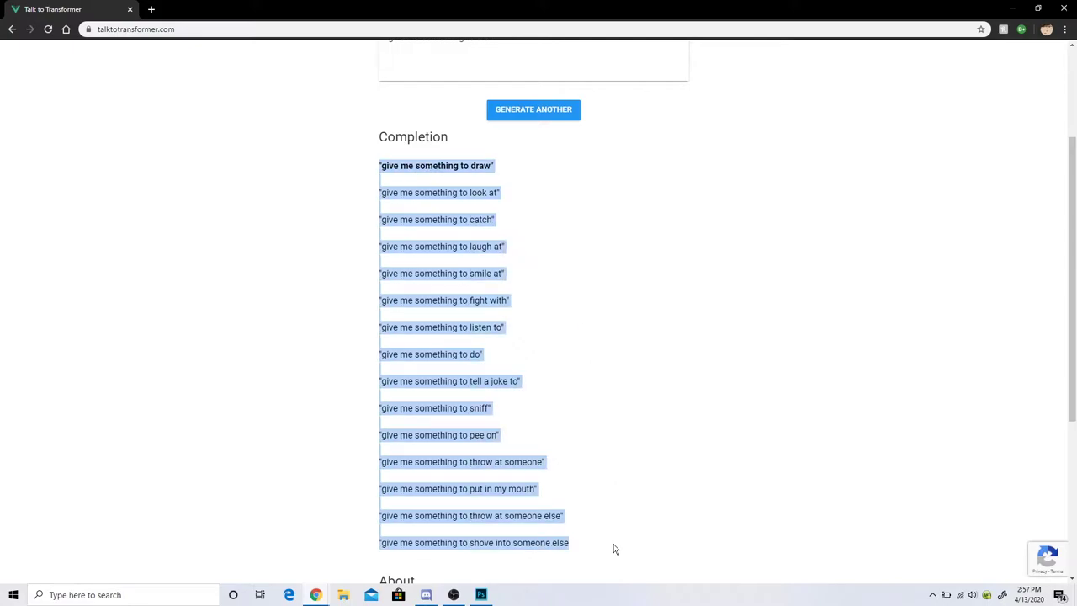
pyautogui.click(578, 465)
# Close the browser and switch to the Discord window.
pyautogui.click(1063, 8)
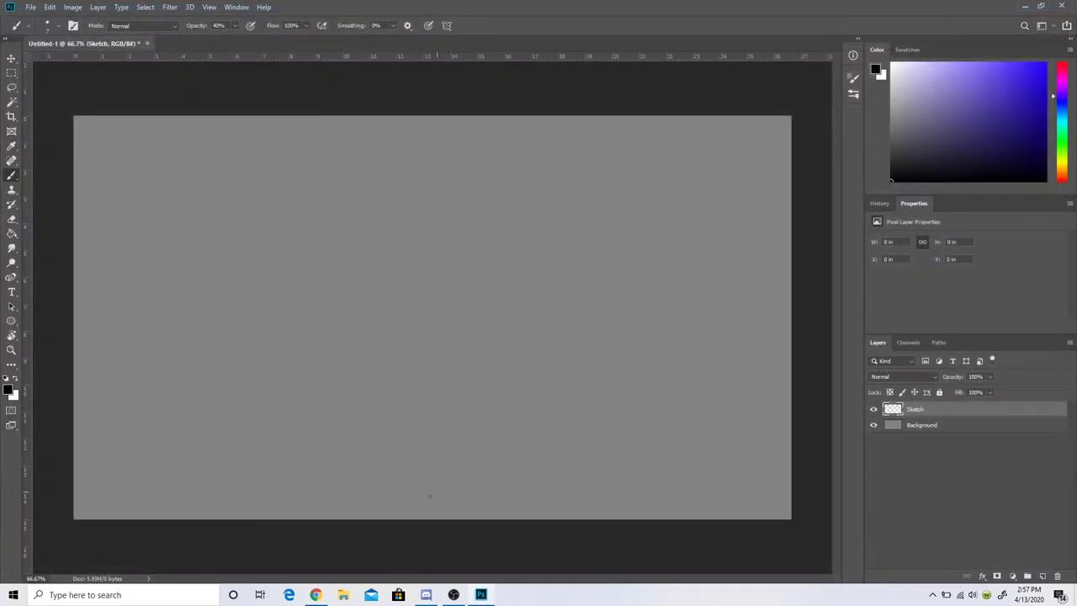
pyautogui.click(426, 595)
pyautogui.scroll(-5, 599, 413)
# Highlight several posted prompt lines in the Discord DM, then scroll through the list.
pyautogui.moveTo(305, 274); pyautogui.dragTo(455, 466)
pyautogui.click(462, 460)
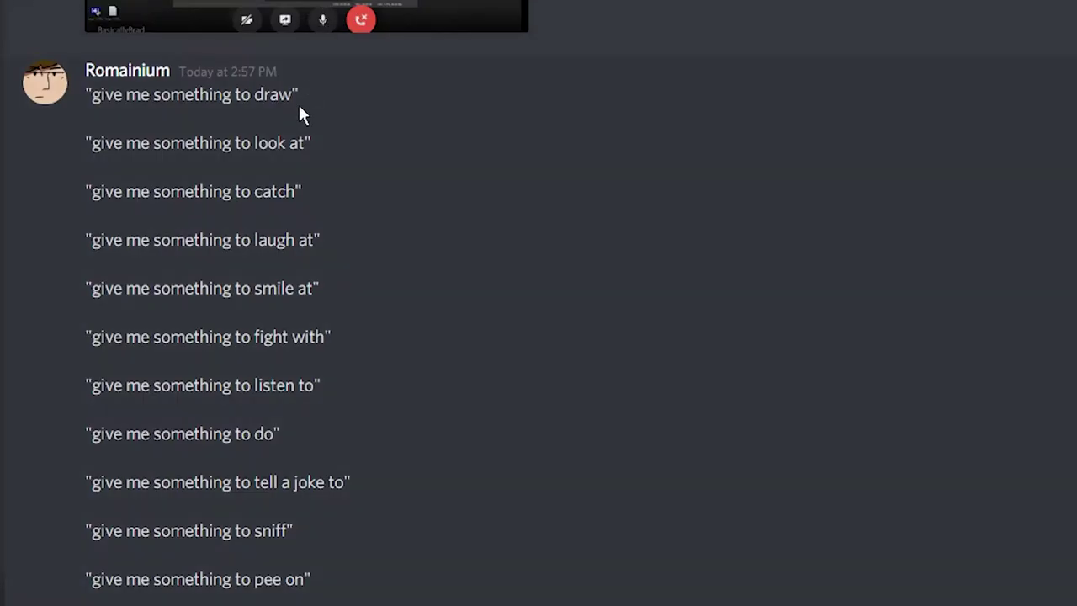
pyautogui.scroll(-2, 510, 135)
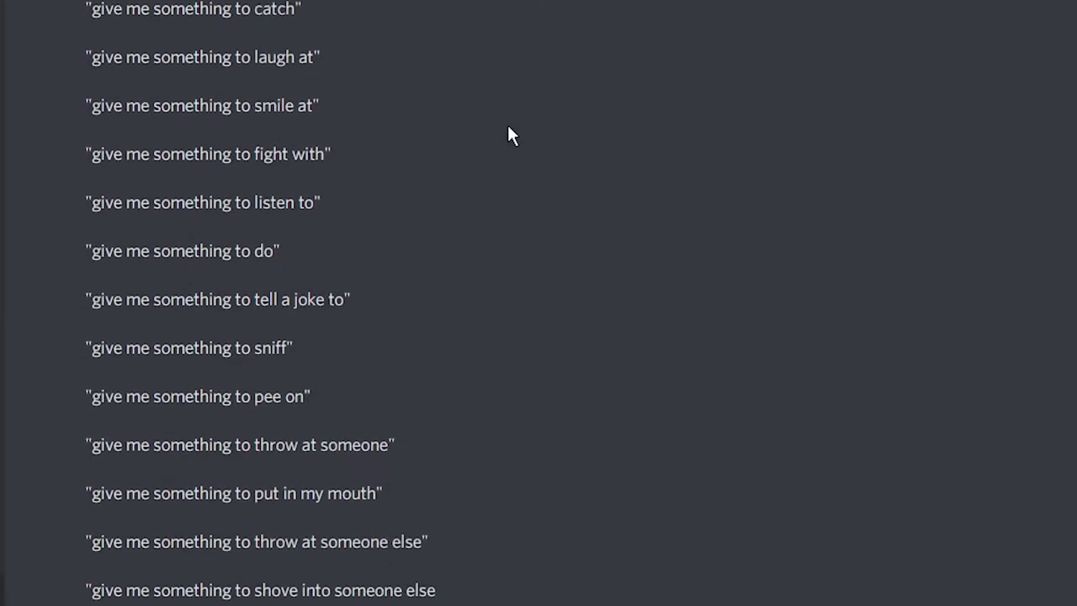
pyautogui.scroll(1, 510, 135)
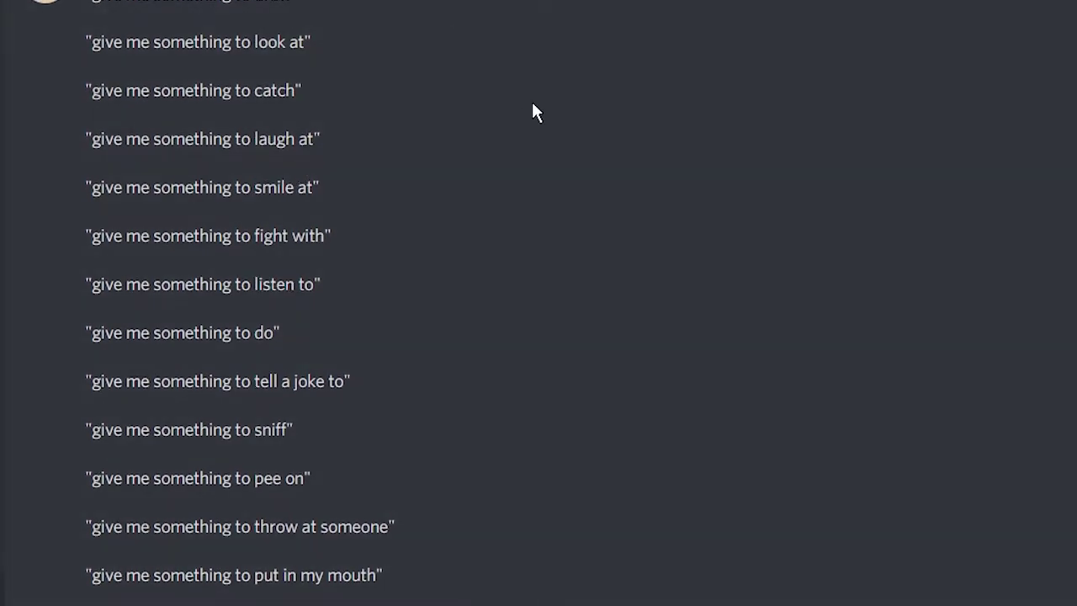
pyautogui.scroll(-1, 590, 252)
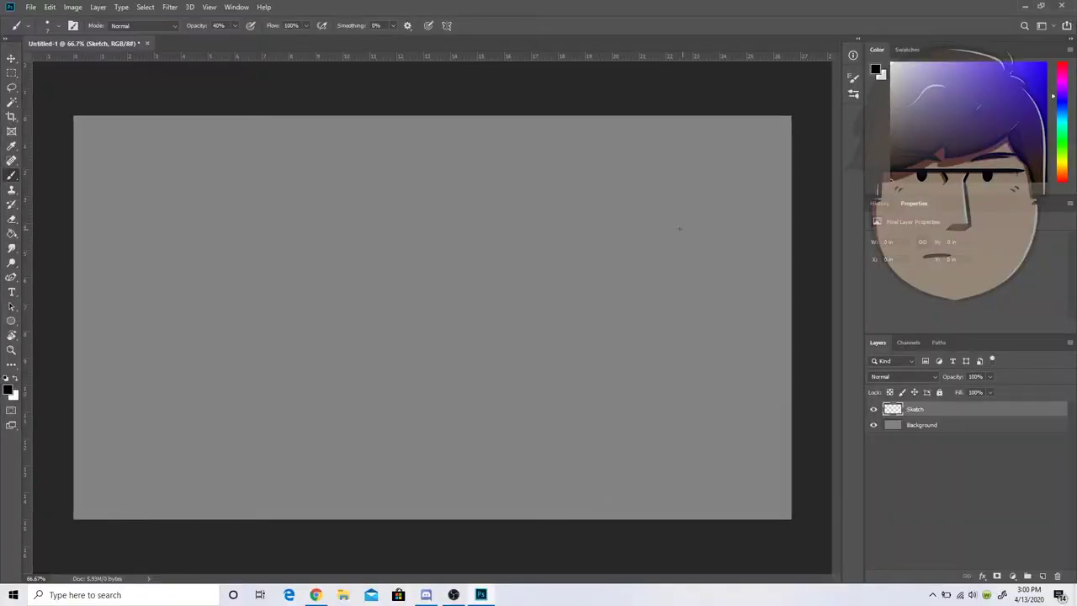
# Try three curved brush strokes on the left of the canvas, undoing each one.
pyautogui.moveTo(266, 174); pyautogui.dragTo(308, 115)
pyautogui.hotkey('ctrl', 'z')
pyautogui.moveTo(176, 336); pyautogui.dragTo(221, 284)
pyautogui.hotkey('ctrl', 'z')
pyautogui.moveTo(152, 354); pyautogui.dragTo(215, 274)
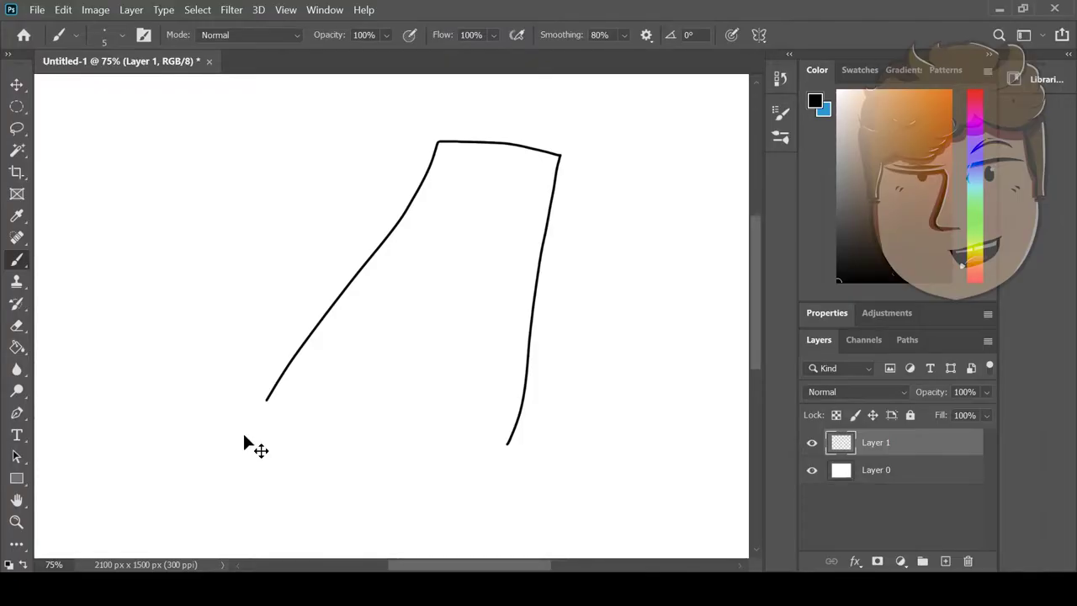
pyautogui.hotkey('ctrl', 'z')
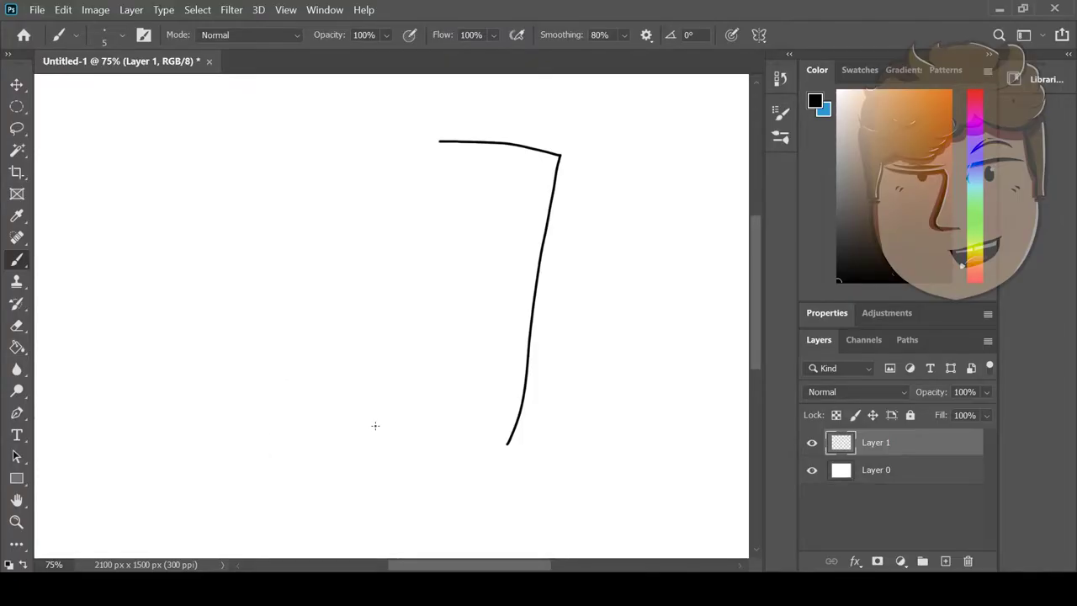
# Draw the building's long left side and a sweeping curve extended up-right and downward.
pyautogui.moveTo(382, 419)
pyautogui.mouseDown()
pyautogui.moveTo(440, 284)
pyautogui.moveTo(471, 148)
pyautogui.mouseUp()
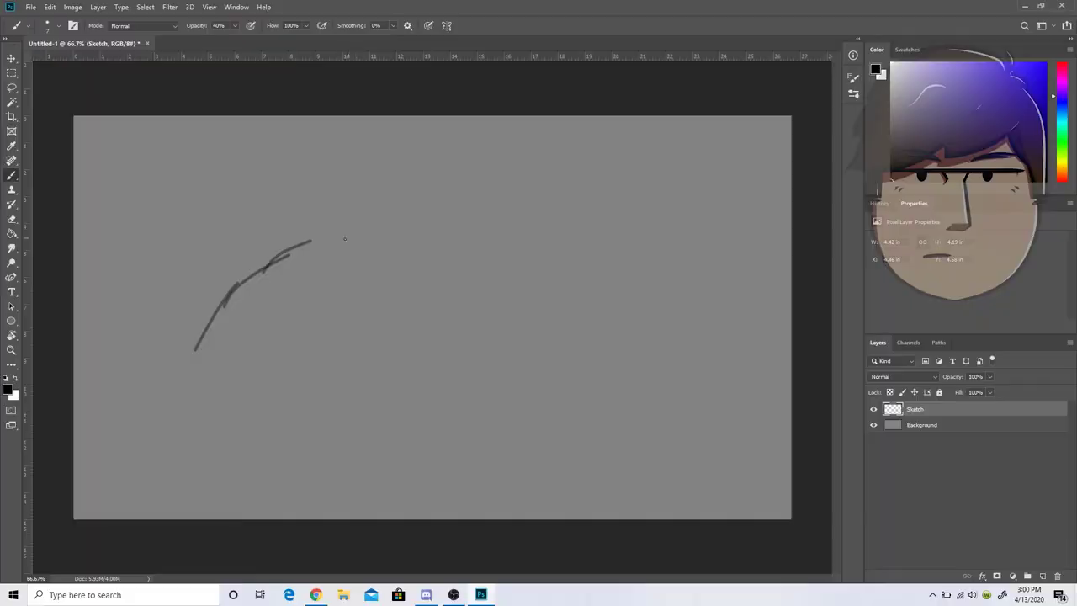
pyautogui.moveTo(291, 260); pyautogui.dragTo(375, 224)
pyautogui.hotkey('ctrl', 'z')
pyautogui.moveTo(308, 244)
pyautogui.mouseDown()
pyautogui.moveTo(404, 212)
pyautogui.moveTo(502, 205)
pyautogui.mouseUp()
pyautogui.moveTo(397, 217); pyautogui.dragTo(547, 210)
pyautogui.moveTo(230, 296); pyautogui.dragTo(199, 374)
pyautogui.hotkey('ctrl', 'z')
pyautogui.moveTo(212, 324); pyautogui.dragTo(192, 416)
pyautogui.moveTo(261, 264)
pyautogui.mouseDown()
pyautogui.moveTo(222, 296)
pyautogui.moveTo(278, 255)
pyautogui.moveTo(340, 232)
pyautogui.moveTo(318, 225)
pyautogui.mouseUp()
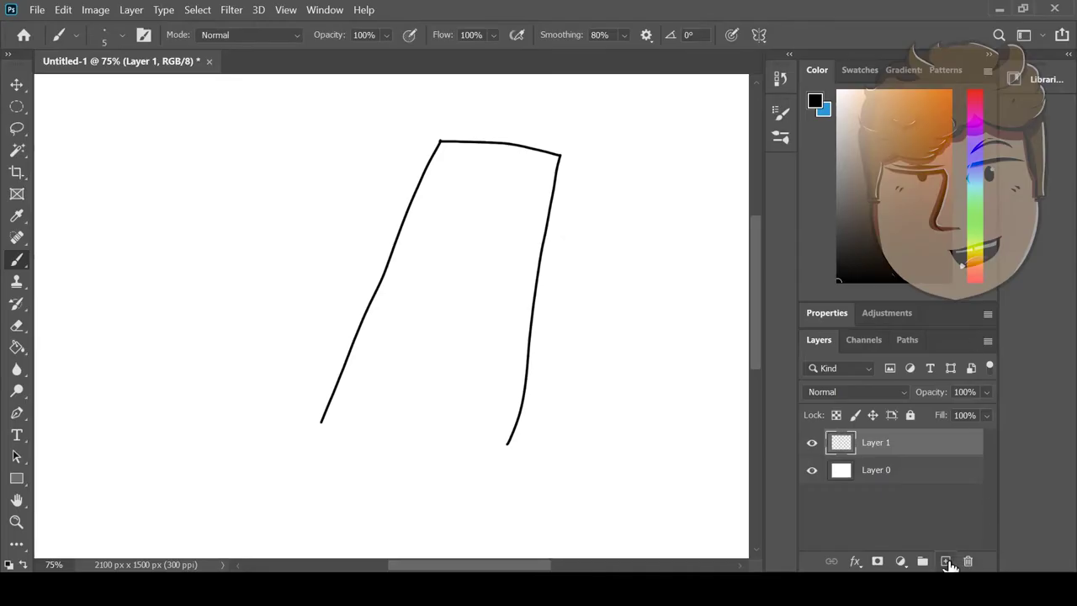
# Add a new layer and paint five short red stitches along the ball's seam.
pyautogui.click(946, 561)
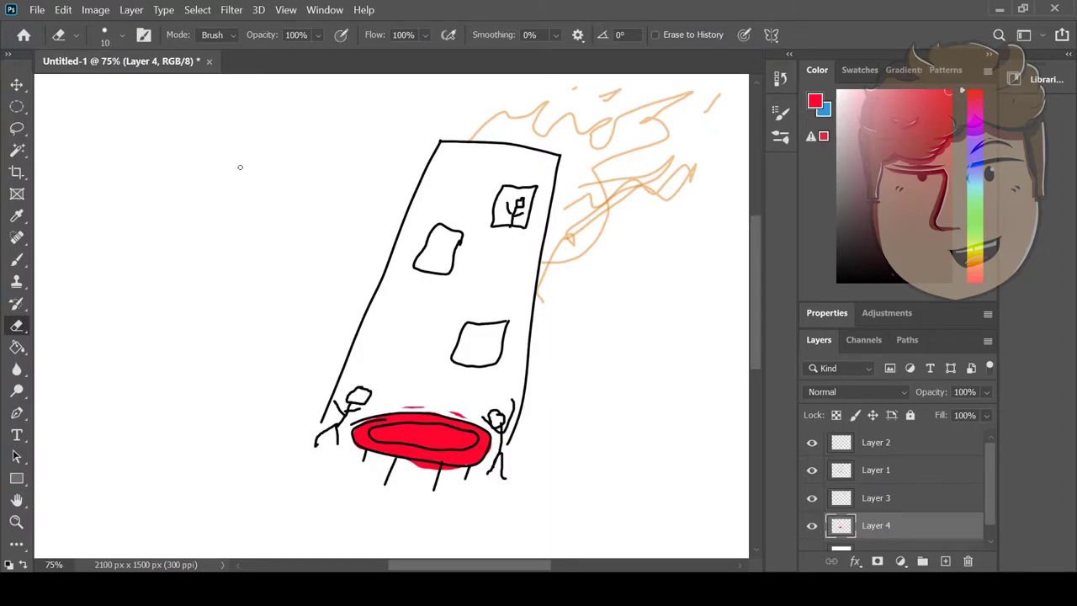
pyautogui.moveTo(567, 291)
pyautogui.mouseDown()
pyautogui.moveTo(586, 284)
pyautogui.moveTo(586, 312)
pyautogui.mouseUp()
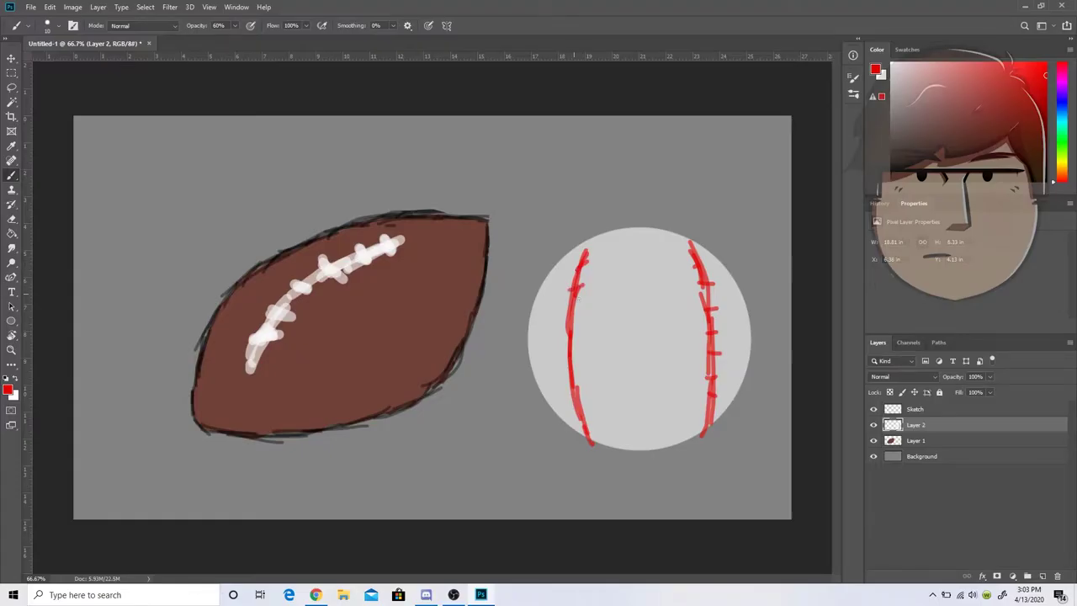
pyautogui.moveTo(559, 320)
pyautogui.mouseDown()
pyautogui.moveTo(569, 314)
pyautogui.moveTo(582, 336)
pyautogui.mouseUp()
pyautogui.moveTo(559, 349); pyautogui.dragTo(569, 341)
pyautogui.moveTo(573, 365); pyautogui.dragTo(581, 357)
pyautogui.moveTo(567, 400); pyautogui.dragTo(584, 394)
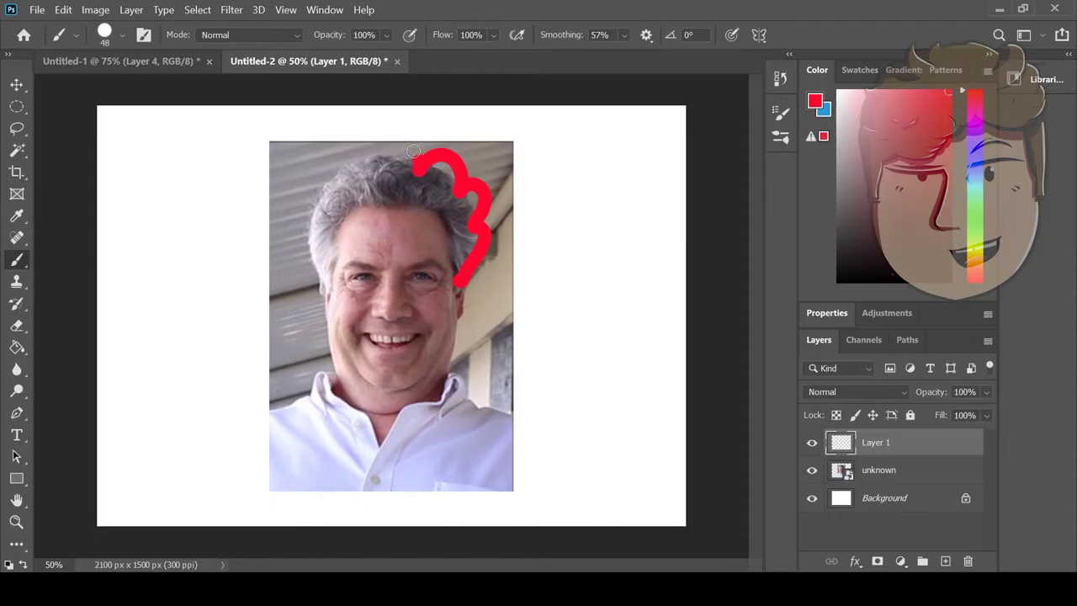
# Extend the red wig across the hair and continue the figure's left outline downward.
pyautogui.moveTo(411, 157)
pyautogui.mouseDown()
pyautogui.moveTo(375, 173)
pyautogui.moveTo(345, 158)
pyautogui.moveTo(318, 191)
pyautogui.moveTo(299, 261)
pyautogui.moveTo(323, 267)
pyautogui.mouseUp()
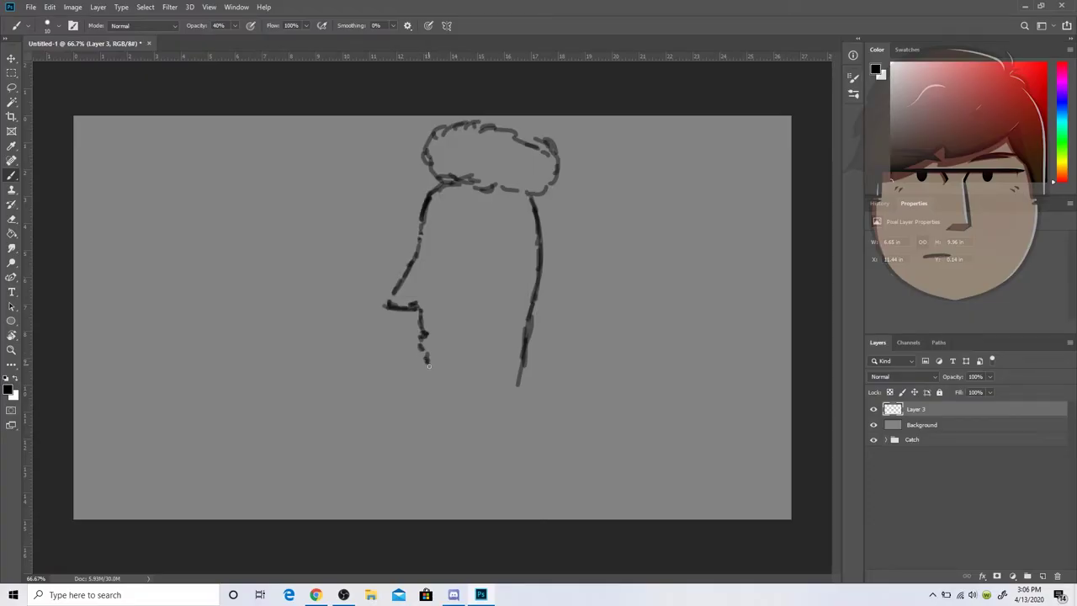
pyautogui.moveTo(428, 366); pyautogui.dragTo(430, 374)
pyautogui.moveTo(430, 375); pyautogui.dragTo(442, 448)
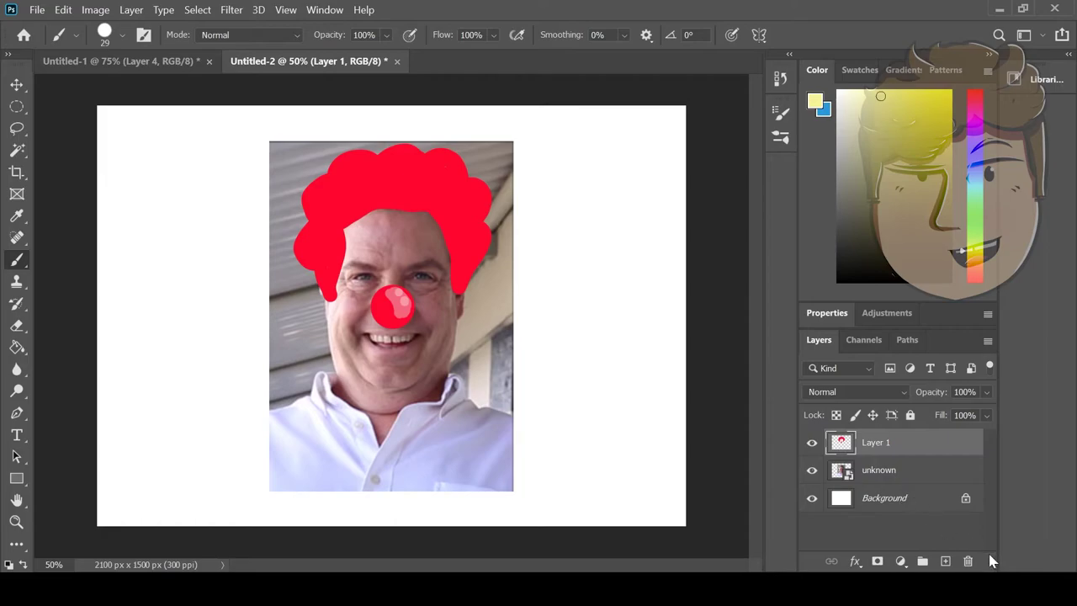
# On a new layer, paint a purple wig strand, darken the eyebrow, and whiten the face.
pyautogui.click(946, 560)
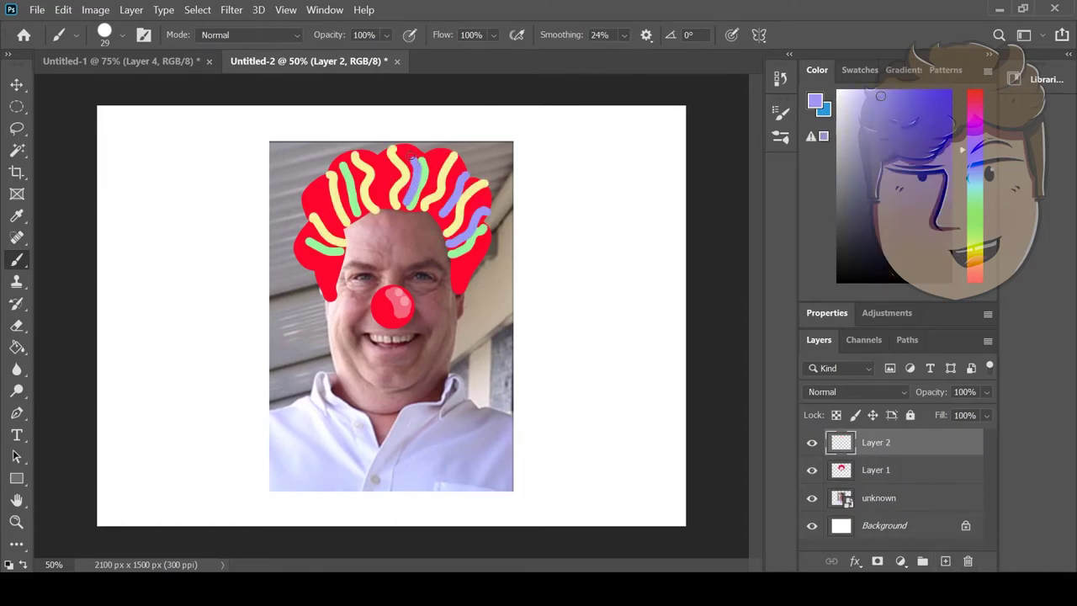
pyautogui.moveTo(386, 203); pyautogui.dragTo(379, 154)
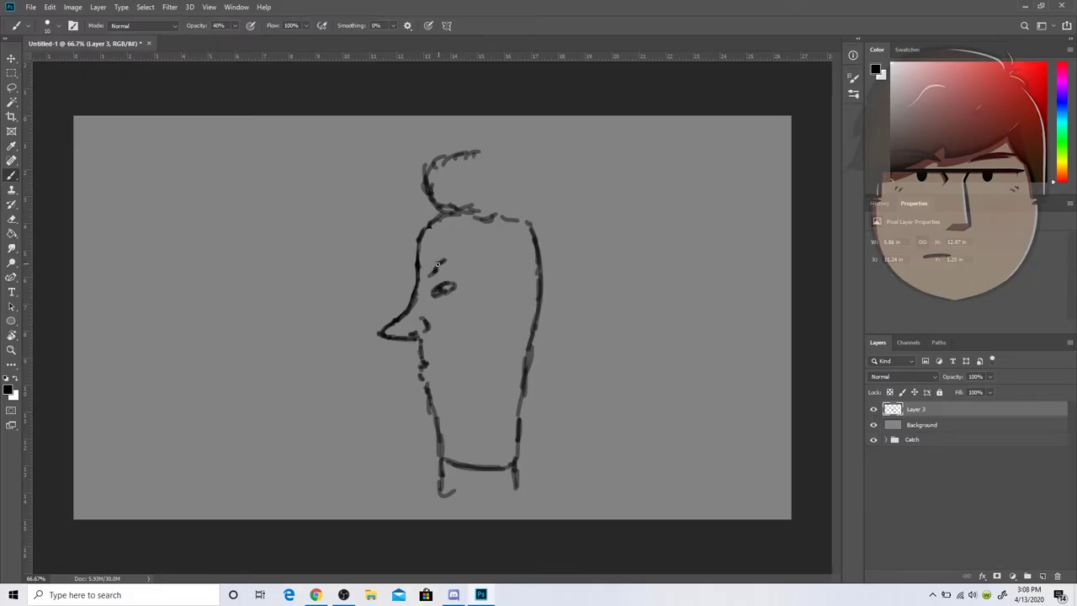
pyautogui.moveTo(436, 265); pyautogui.dragTo(462, 252)
pyautogui.moveTo(375, 252)
pyautogui.mouseDown()
pyautogui.moveTo(416, 253)
pyautogui.moveTo(442, 303)
pyautogui.moveTo(405, 369)
pyautogui.moveTo(383, 379)
pyautogui.moveTo(361, 369)
pyautogui.mouseUp()
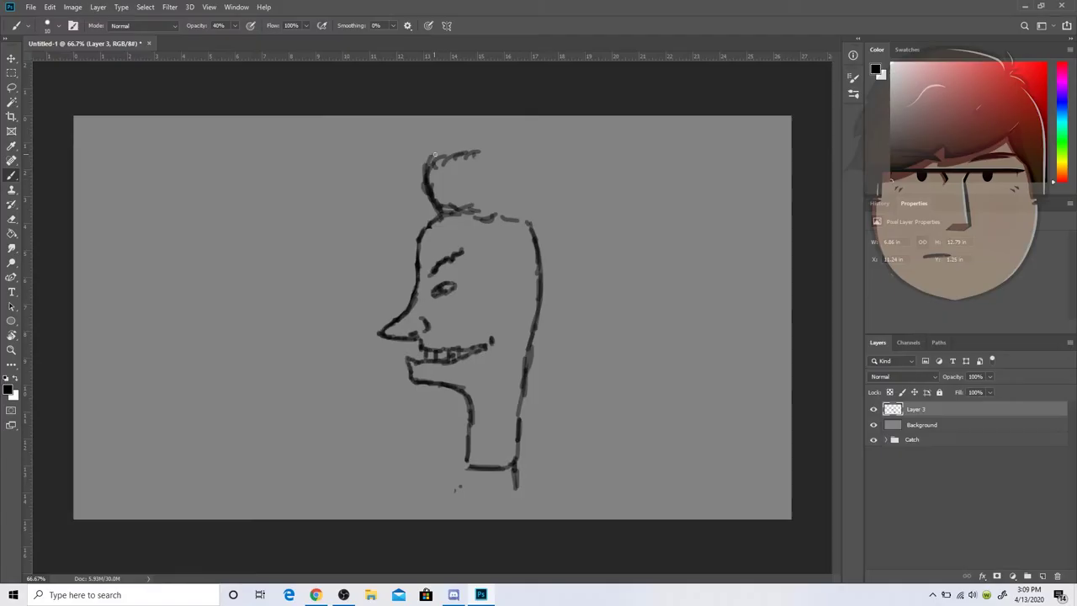
# Brush short hair strokes and skin colour over the sketched face, then pick the Eraser.
pyautogui.moveTo(432, 160)
pyautogui.mouseDown()
pyautogui.moveTo(444, 145)
pyautogui.moveTo(470, 147)
pyautogui.mouseUp()
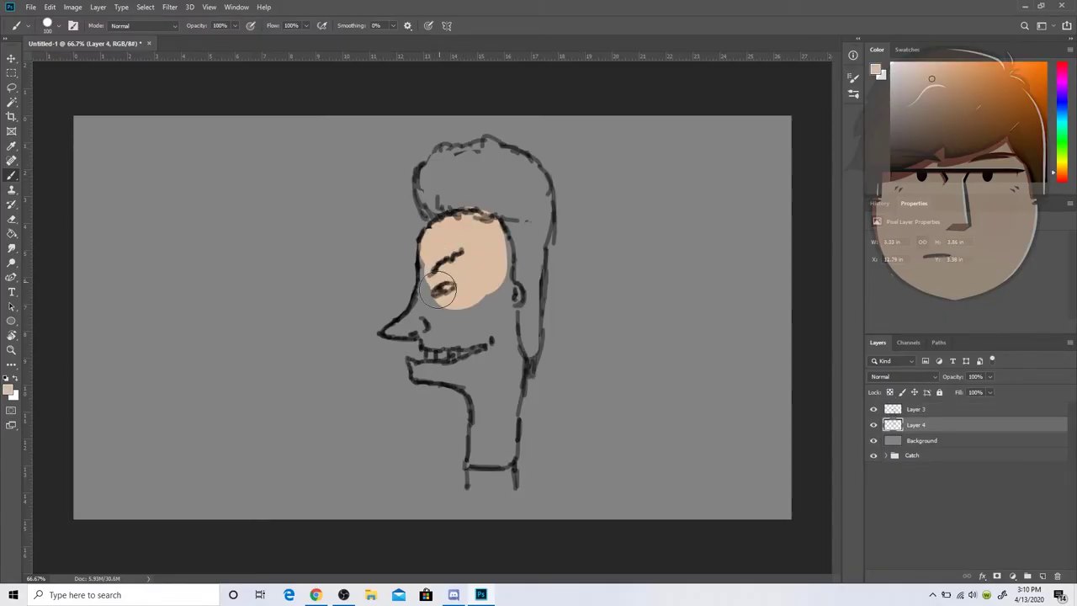
pyautogui.moveTo(438, 269)
pyautogui.mouseDown()
pyautogui.moveTo(450, 367)
pyautogui.moveTo(489, 302)
pyautogui.moveTo(497, 259)
pyautogui.moveTo(502, 374)
pyautogui.mouseUp()
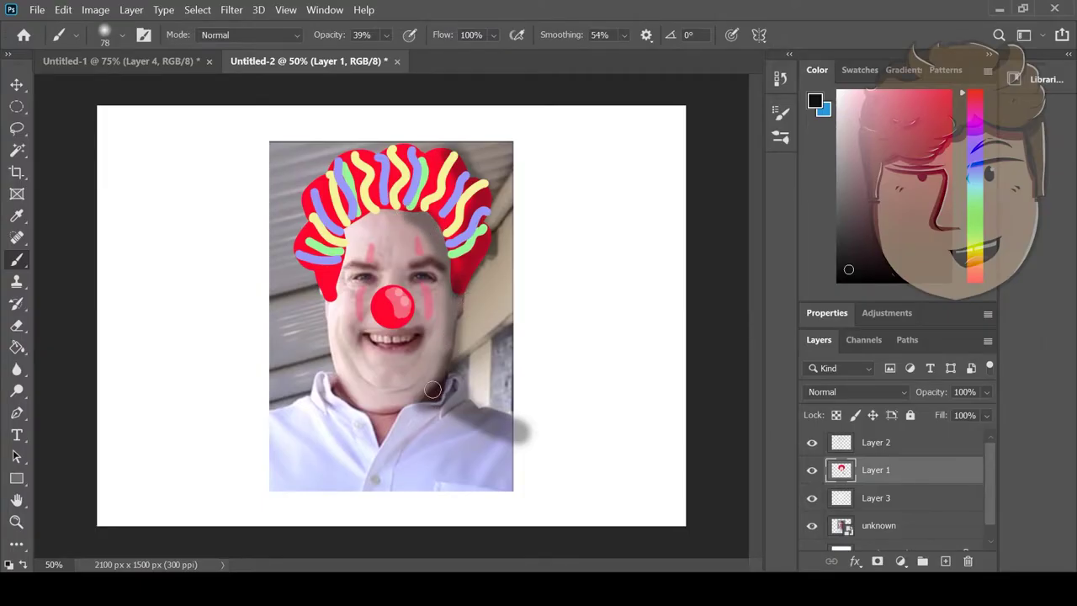
pyautogui.press('e')
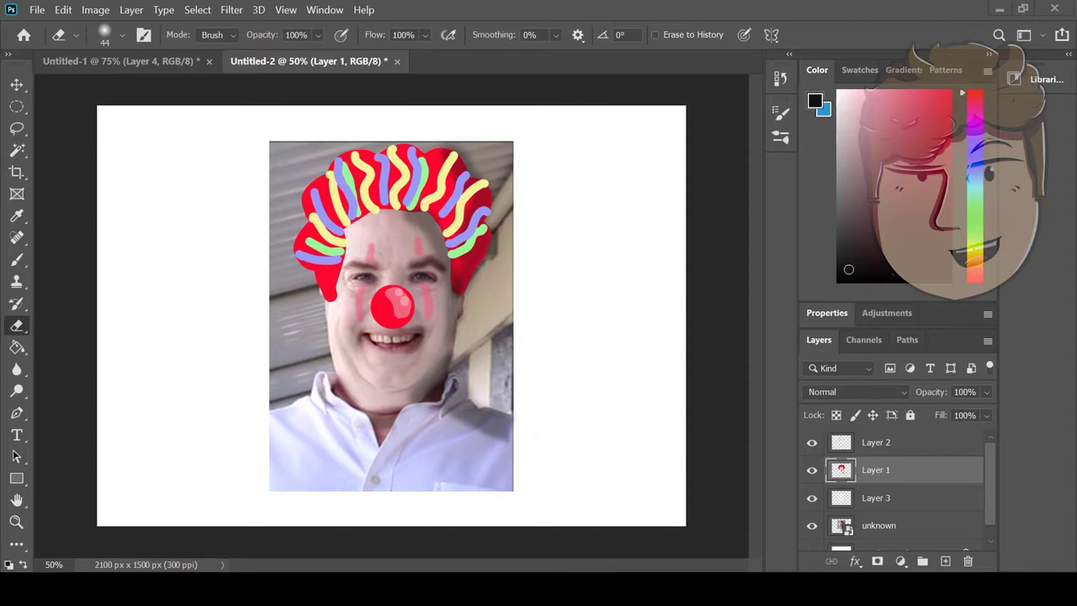
# Paste and send the clown image in the Discord chat, view it enlarged, then close it.
pyautogui.hotkey('alt', 'Tab')
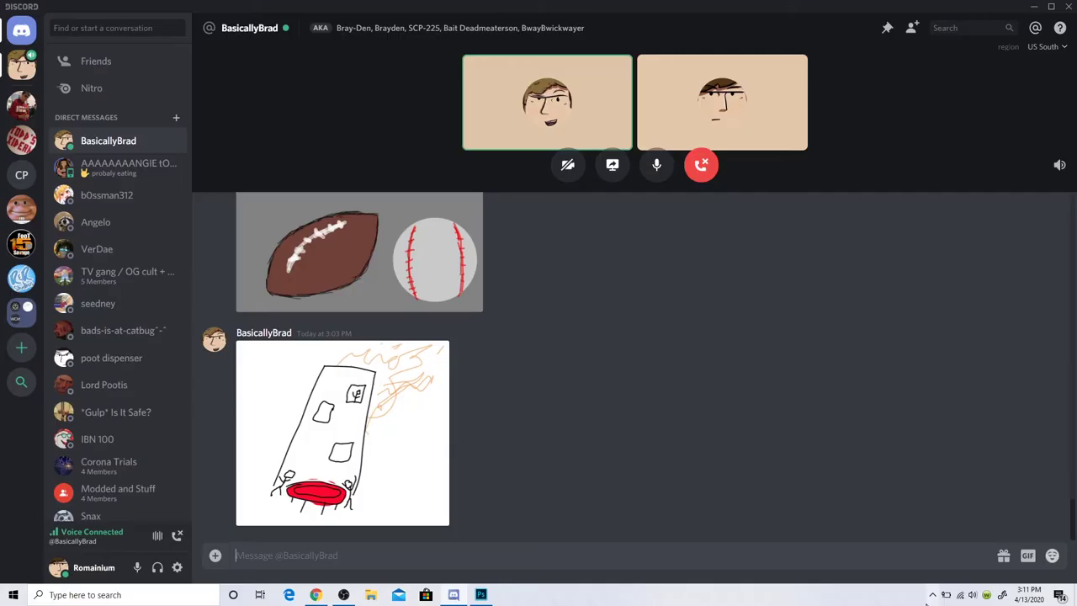
pyautogui.hotkey('ctrl', 'v')
pyautogui.press('Return')
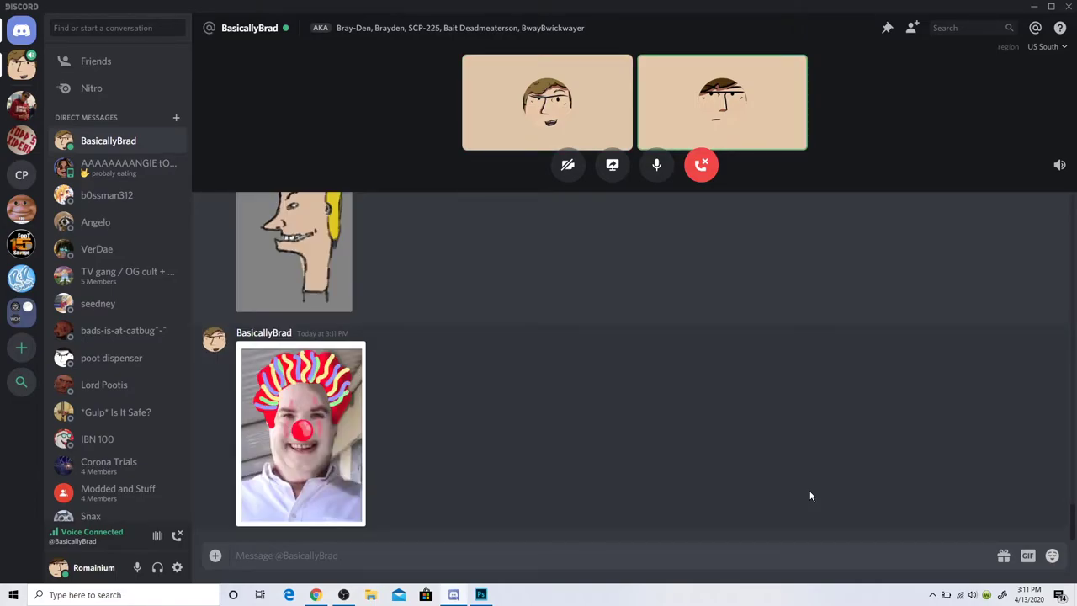
pyautogui.click(339, 467)
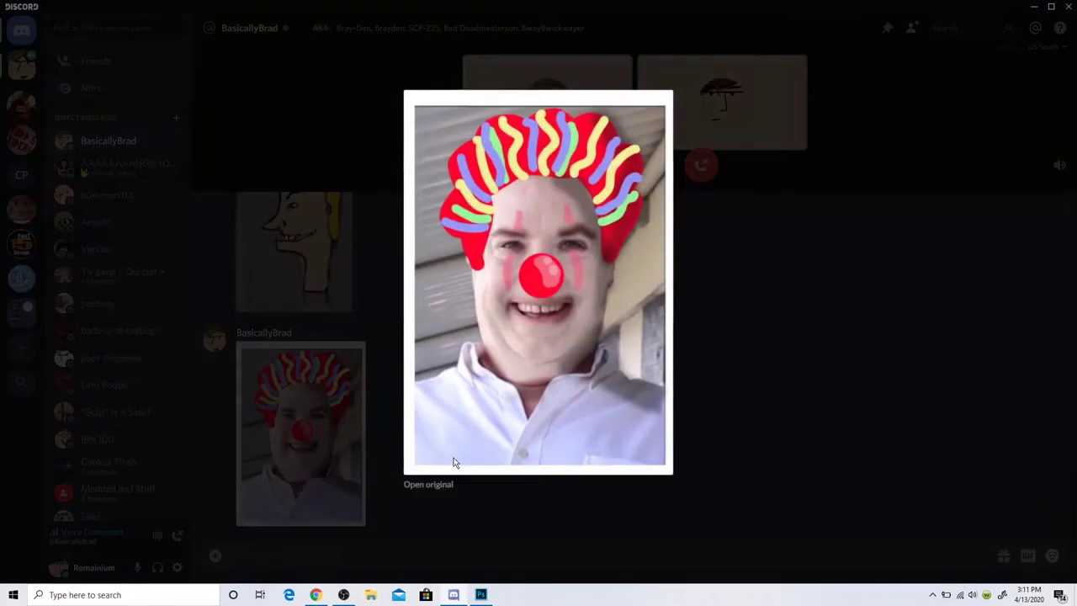
pyautogui.click(800, 367)
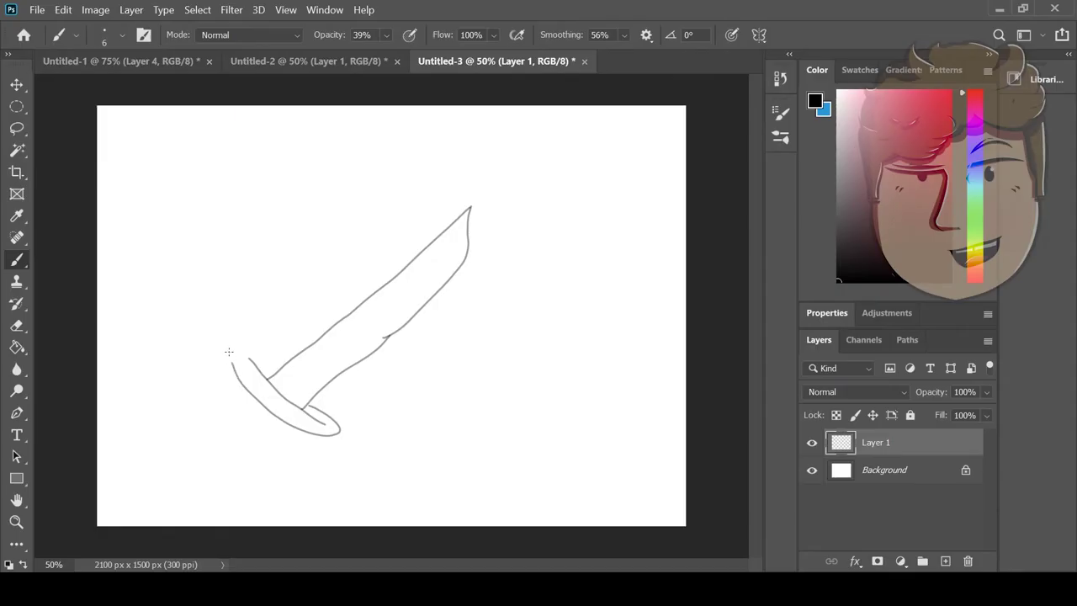
# Add a stroke near the sword hilt, trace the crossguard top, and mark the block shape.
pyautogui.moveTo(228, 353); pyautogui.dragTo(244, 350)
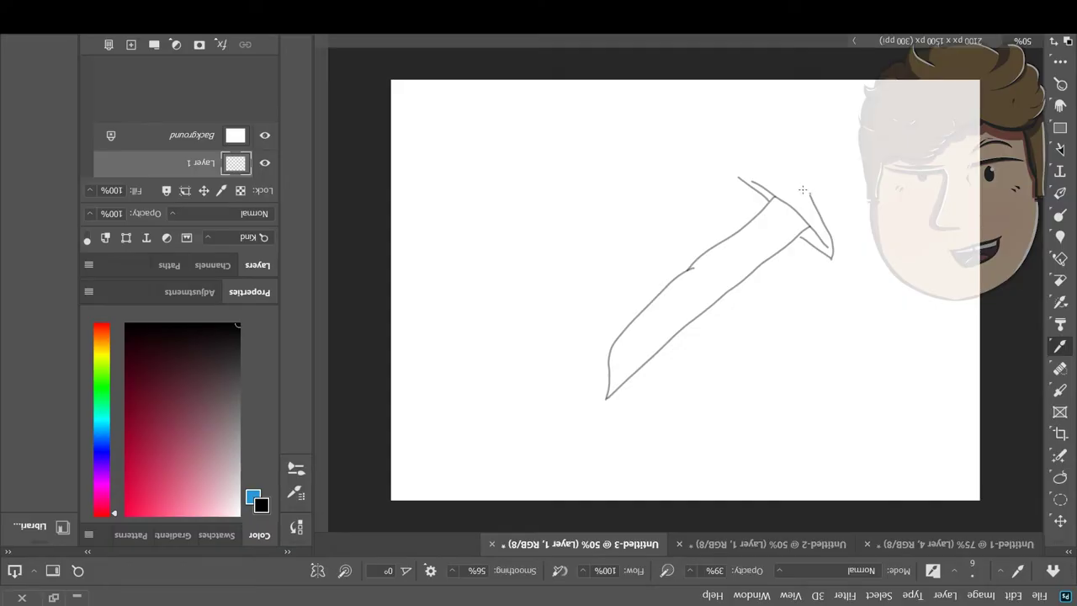
pyautogui.moveTo(810, 190); pyautogui.dragTo(738, 172)
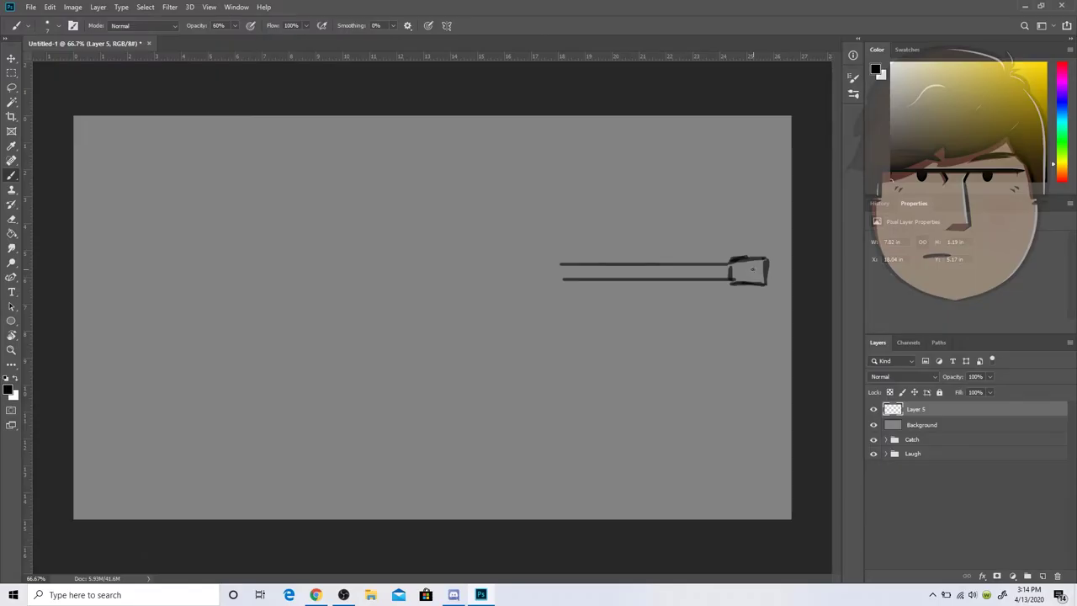
pyautogui.moveTo(752, 269)
pyautogui.mouseDown()
pyautogui.moveTo(758, 279)
pyautogui.moveTo(729, 273)
pyautogui.mouseUp()
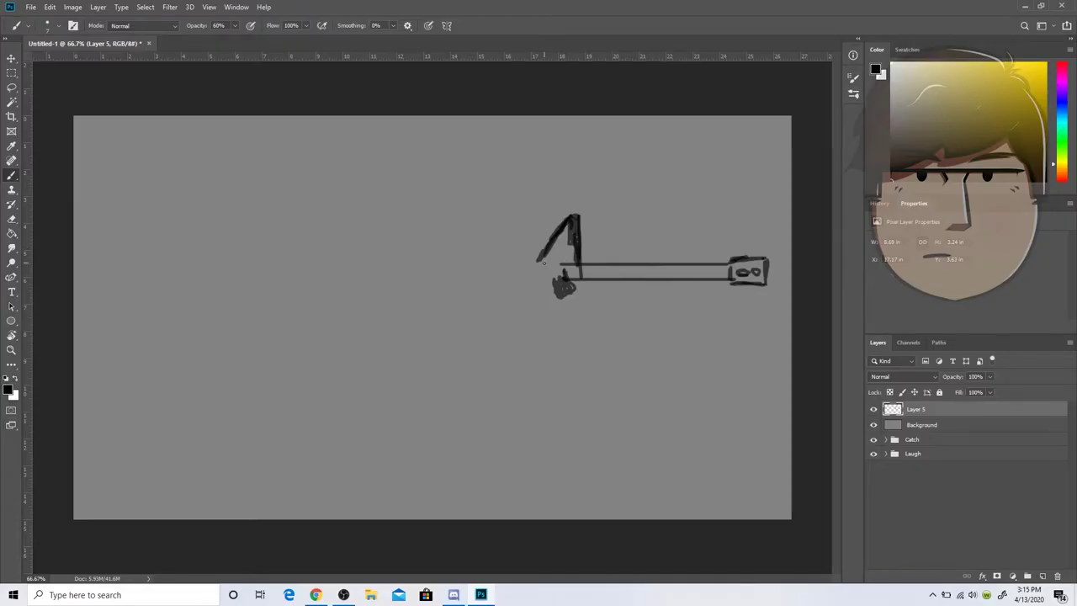
# Start the rifle body, add a new layer above Background, and close the body's left end.
pyautogui.moveTo(543, 265)
pyautogui.mouseDown()
pyautogui.moveTo(560, 266)
pyautogui.moveTo(541, 264)
pyautogui.moveTo(539, 276)
pyautogui.mouseUp()
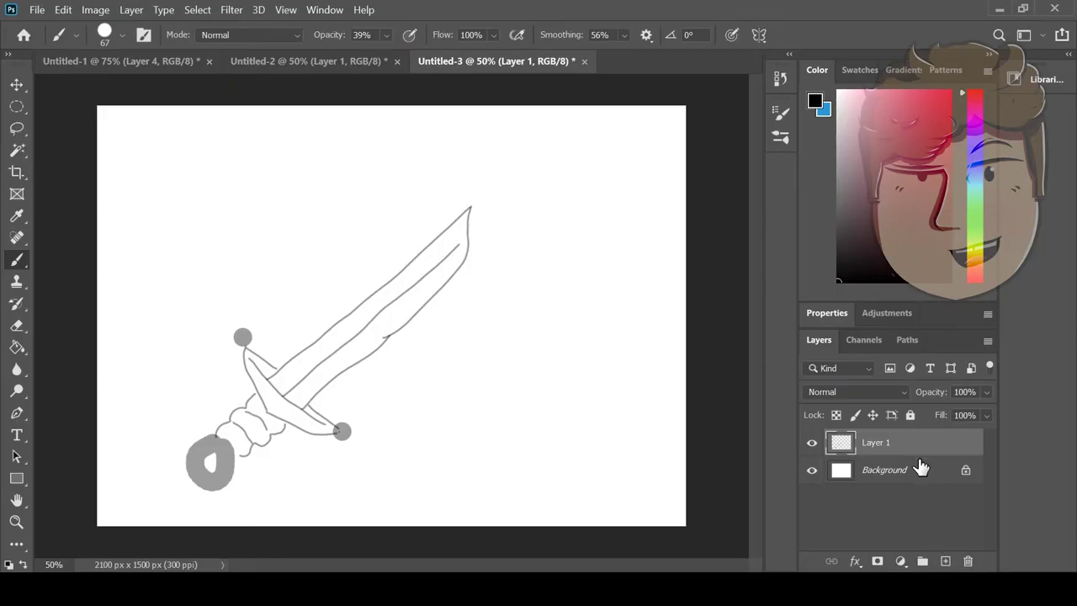
pyautogui.click(919, 476)
pyautogui.click(944, 559)
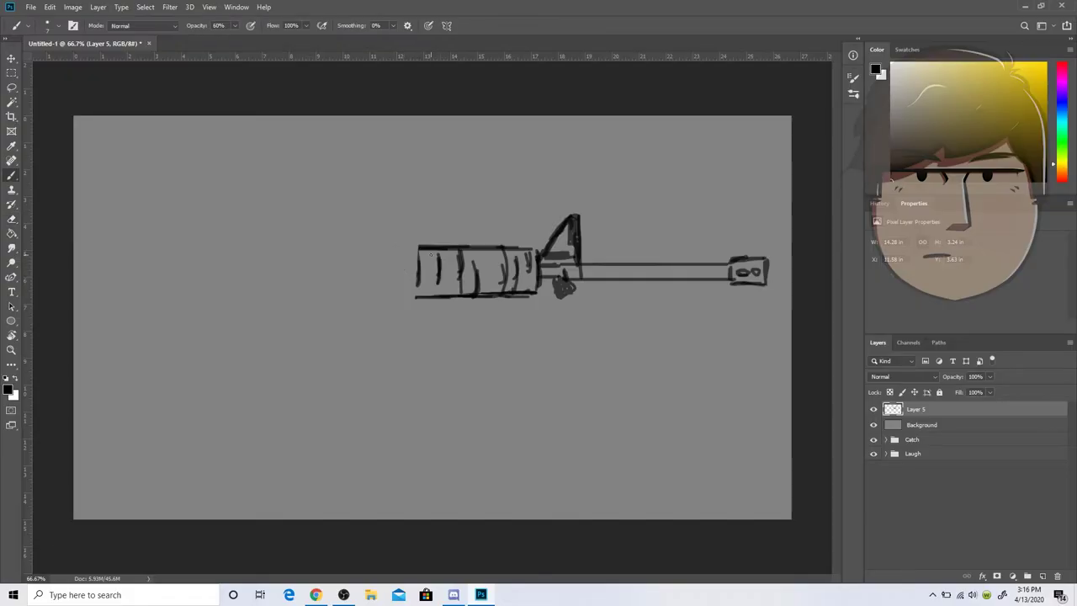
pyautogui.moveTo(416, 246); pyautogui.dragTo(415, 298)
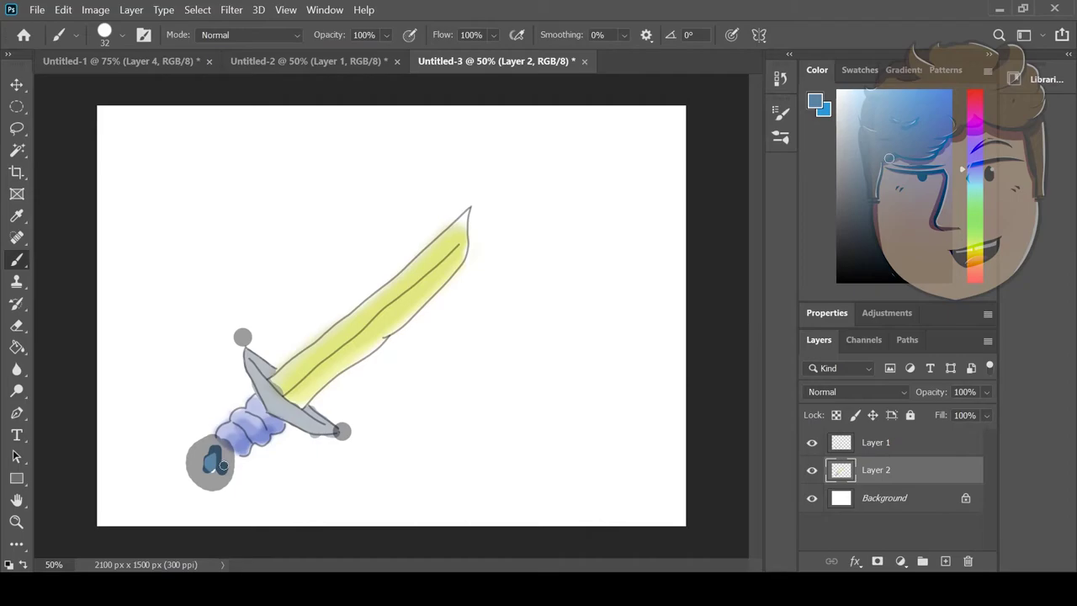
# Undo the blue stroke on the sword's pommel and select Layer 1.
pyautogui.hotkey('ctrl', 'z')
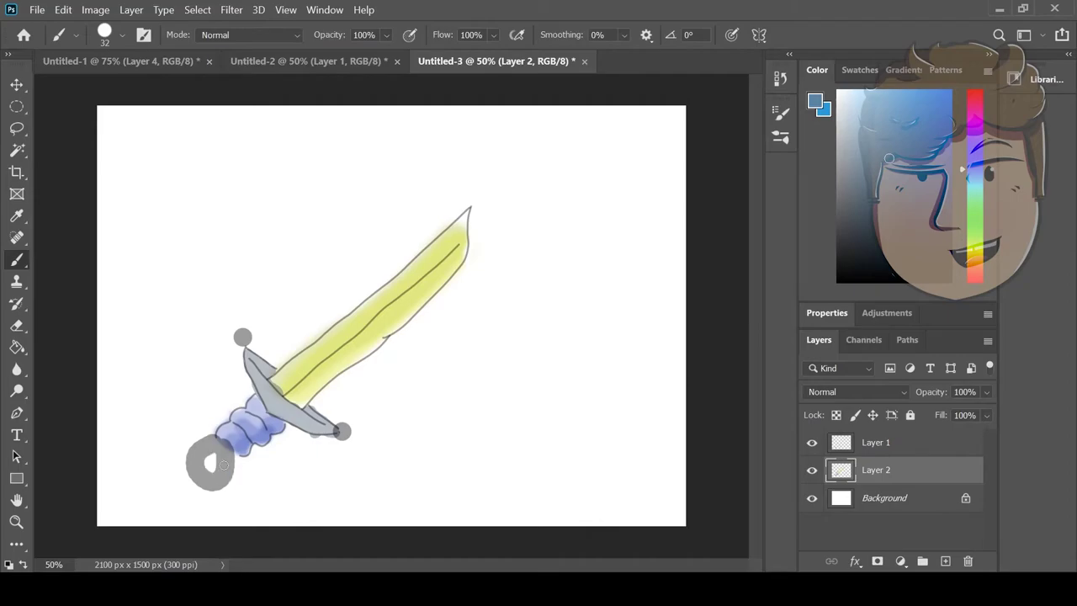
pyautogui.click(875, 451)
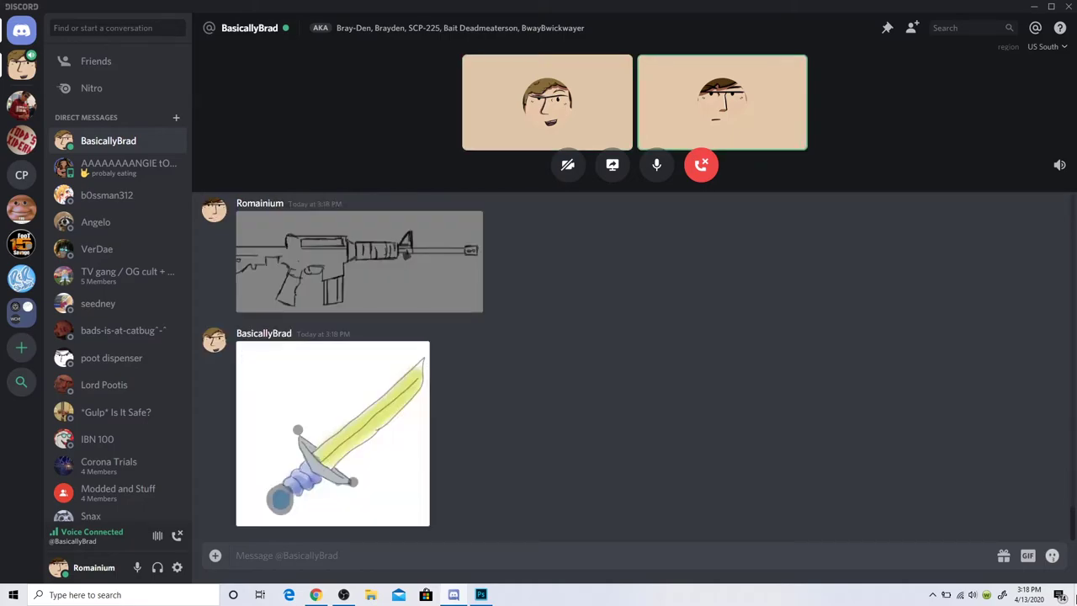
# View the posted sword drawing at full size in Discord, then close the viewer.
pyautogui.click(355, 467)
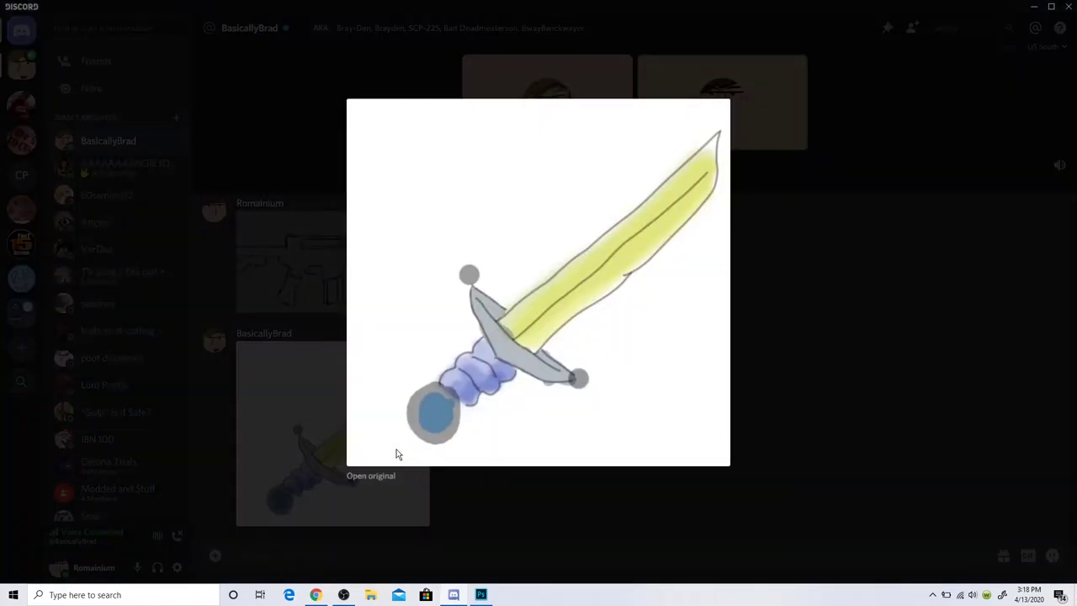
pyautogui.click(823, 429)
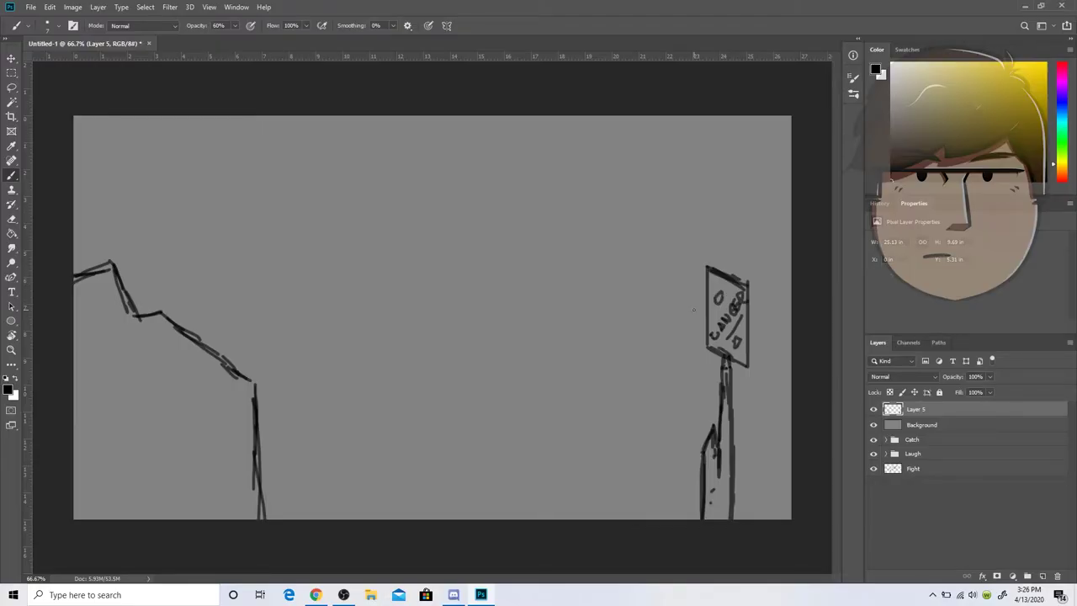
# Sketch strokes along the cliff slope and long ground lines across the bottom, erasing part of them.
pyautogui.moveTo(139, 313)
pyautogui.mouseDown()
pyautogui.moveTo(150, 352)
pyautogui.moveTo(198, 369)
pyautogui.moveTo(158, 378)
pyautogui.moveTo(174, 367)
pyautogui.moveTo(207, 389)
pyautogui.mouseUp()
pyautogui.moveTo(145, 455); pyautogui.dragTo(153, 471)
pyautogui.moveTo(113, 435)
pyautogui.mouseDown()
pyautogui.moveTo(188, 480)
pyautogui.moveTo(268, 505)
pyautogui.mouseUp()
pyautogui.moveTo(177, 476); pyautogui.dragTo(330, 487)
pyautogui.moveTo(222, 473)
pyautogui.mouseDown()
pyautogui.moveTo(385, 493)
pyautogui.moveTo(387, 517)
pyautogui.moveTo(383, 505)
pyautogui.mouseUp()
pyautogui.moveTo(302, 482); pyautogui.dragTo(375, 494)
pyautogui.moveTo(255, 478)
pyautogui.mouseDown()
pyautogui.moveTo(278, 506)
pyautogui.moveTo(216, 500)
pyautogui.moveTo(287, 503)
pyautogui.mouseUp()
# With the Eraser, clear stray bottom-line bits, then add hull lines and a short line beside the mast.
pyautogui.press('e')
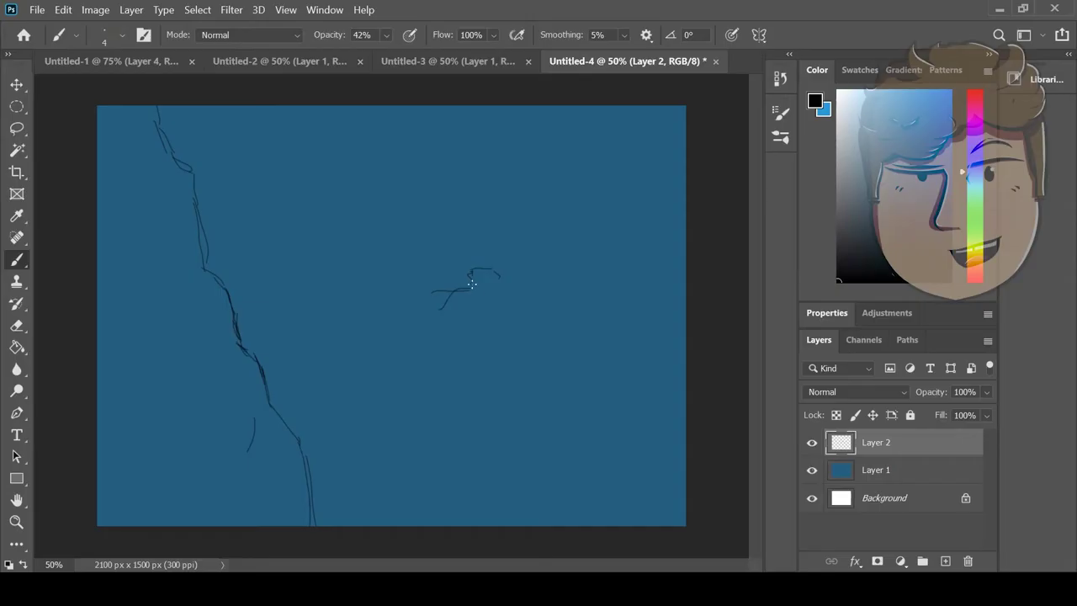
pyautogui.moveTo(465, 286)
pyautogui.mouseDown()
pyautogui.moveTo(399, 301)
pyautogui.moveTo(347, 341)
pyautogui.mouseUp()
pyautogui.moveTo(431, 300); pyautogui.dragTo(335, 341)
pyautogui.moveTo(501, 283); pyautogui.dragTo(568, 324)
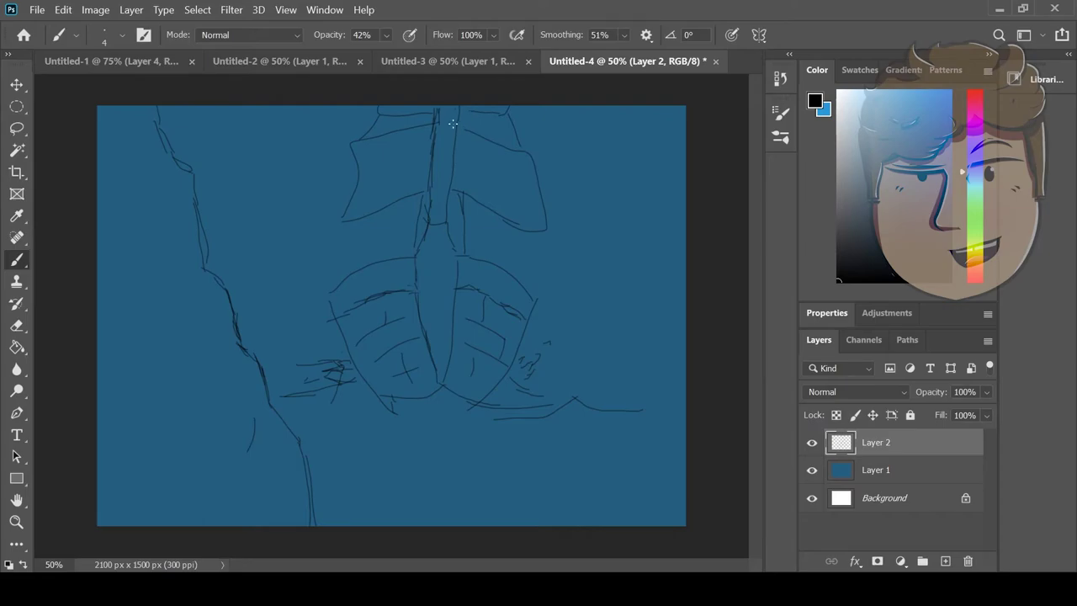
pyautogui.moveTo(454, 111); pyautogui.dragTo(455, 146)
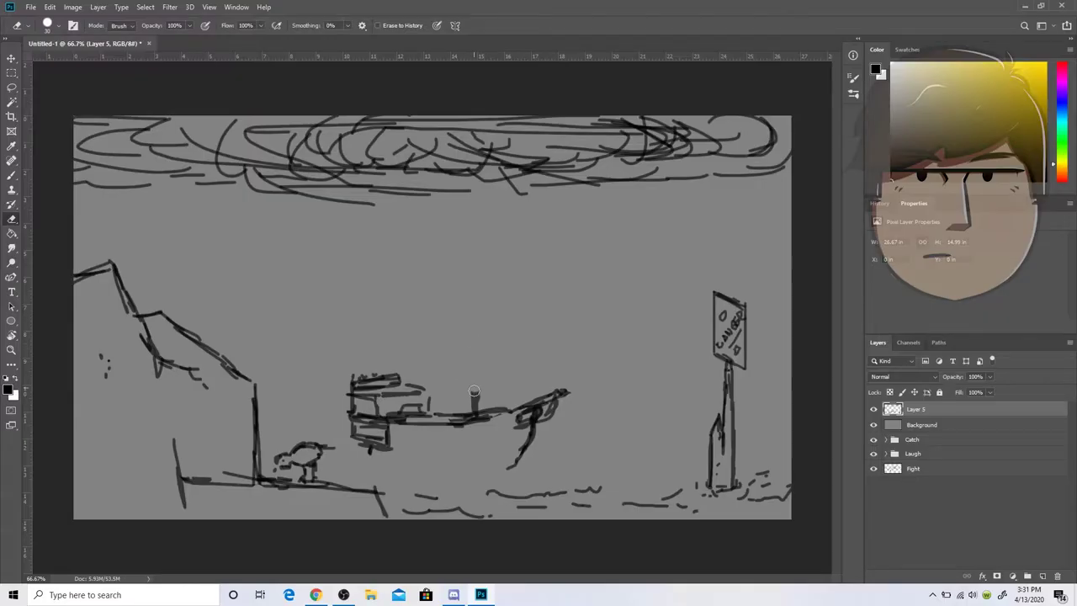
# Back on the Brush, draw an upright line and a short stroke on the wrecked ship, plus a wave curve.
pyautogui.press('b')
pyautogui.moveTo(476, 413)
pyautogui.mouseDown()
pyautogui.moveTo(476, 309)
pyautogui.moveTo(485, 330)
pyautogui.mouseUp()
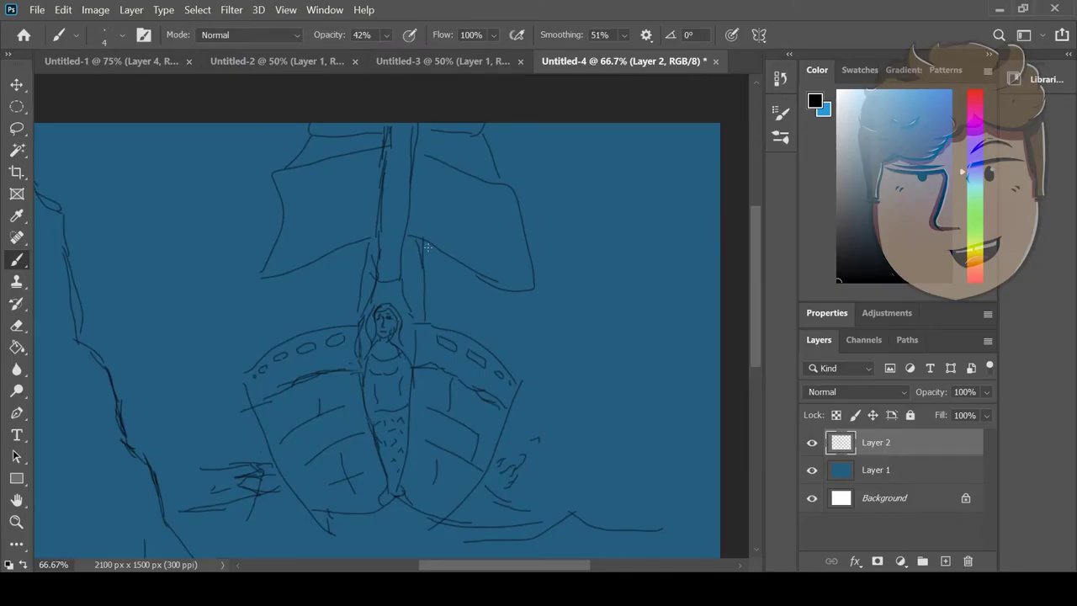
pyautogui.moveTo(427, 247); pyautogui.dragTo(347, 249)
pyautogui.hotkey('ctrl', '-')
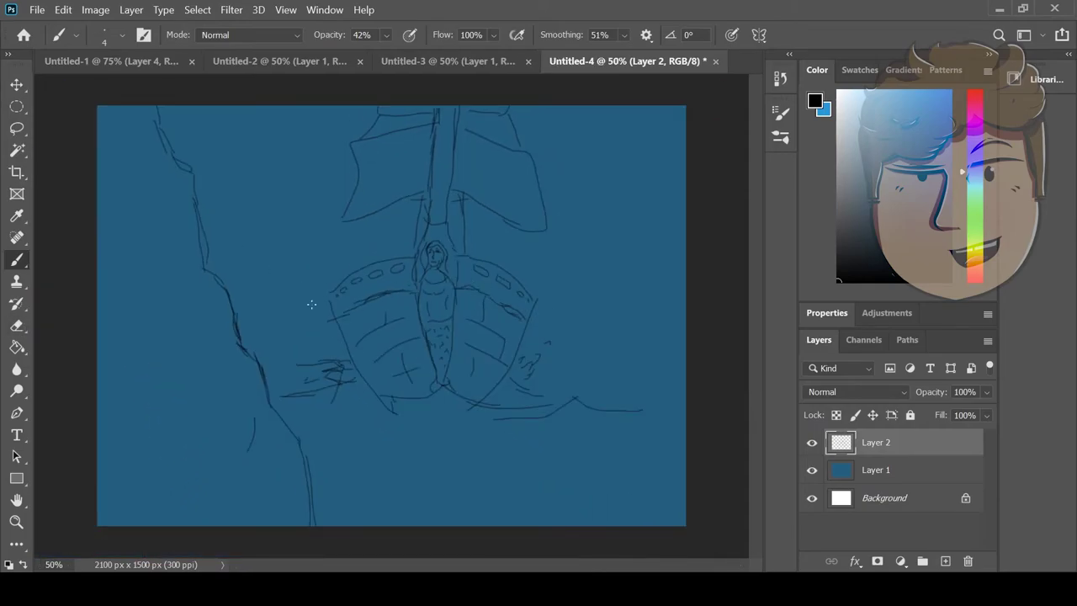
pyautogui.moveTo(661, 360); pyautogui.dragTo(603, 374)
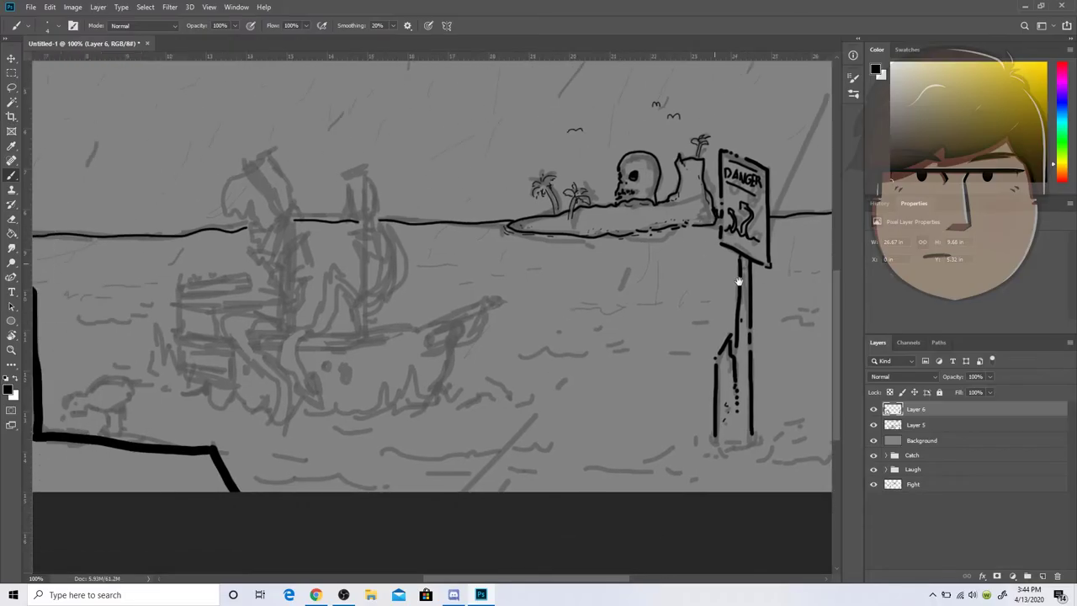
# Hide Layer 5 to check the ink lines zoomed out, then show it and zoom back in.
pyautogui.click(872, 425)
pyautogui.hotkey('ctrl', '-')
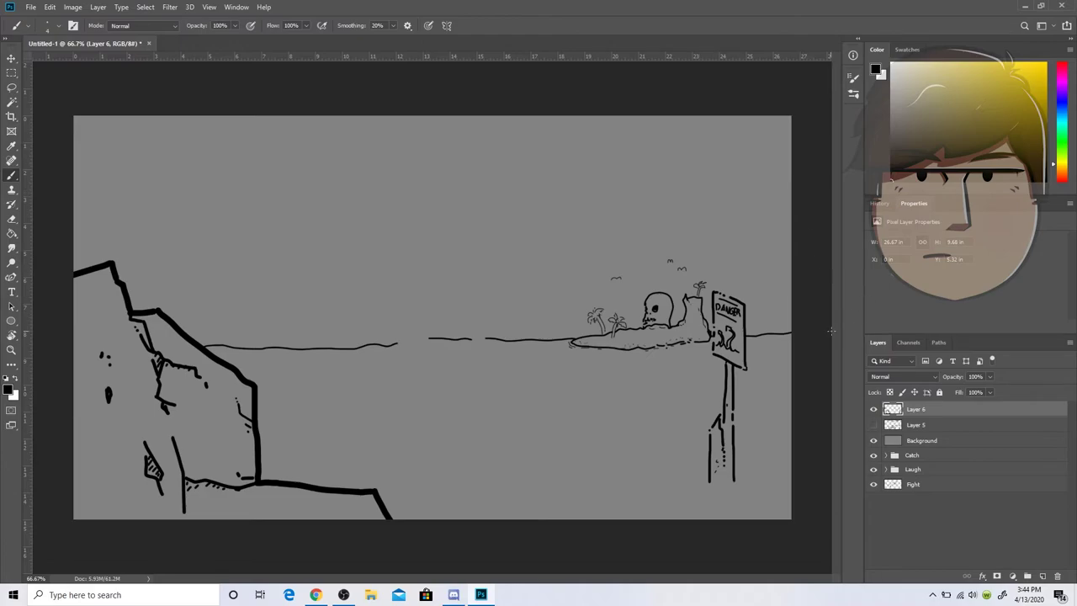
pyautogui.click(872, 425)
pyautogui.hotkey('ctrl', '+')
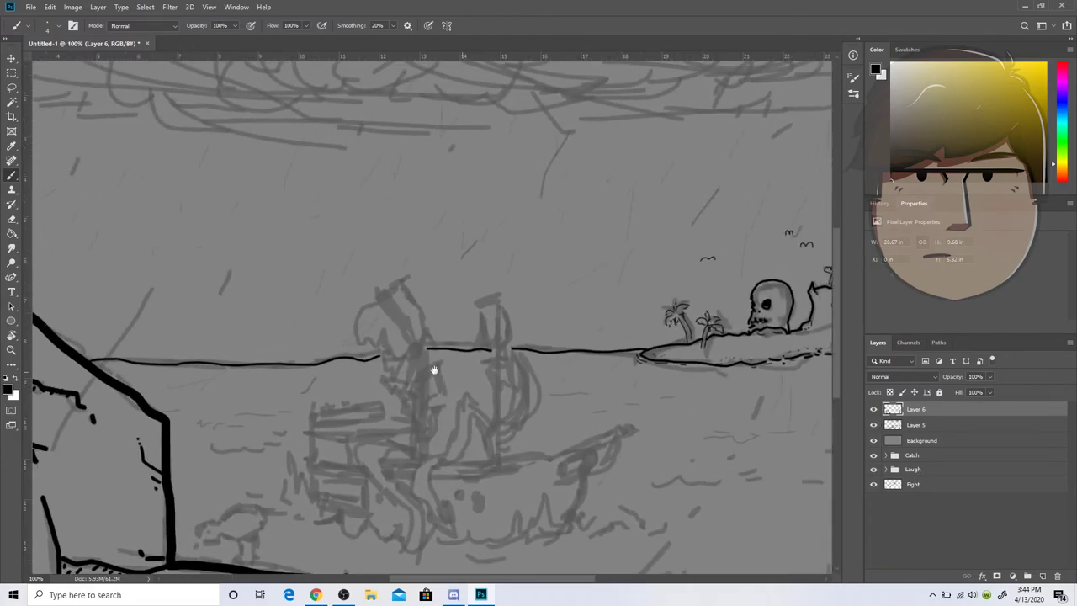
# Scroll to the bird under the cliff and ink a short stroke beside it.
pyautogui.hscroll(-5, 429, 373)
pyautogui.scroll(-2, 429, 373)
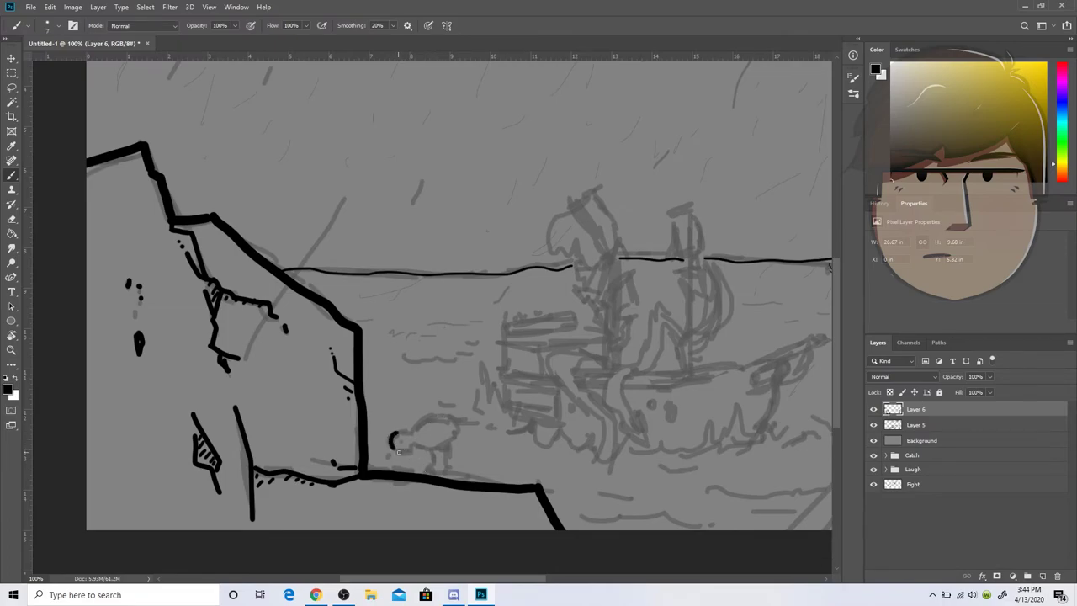
pyautogui.moveTo(408, 431); pyautogui.dragTo(390, 441)
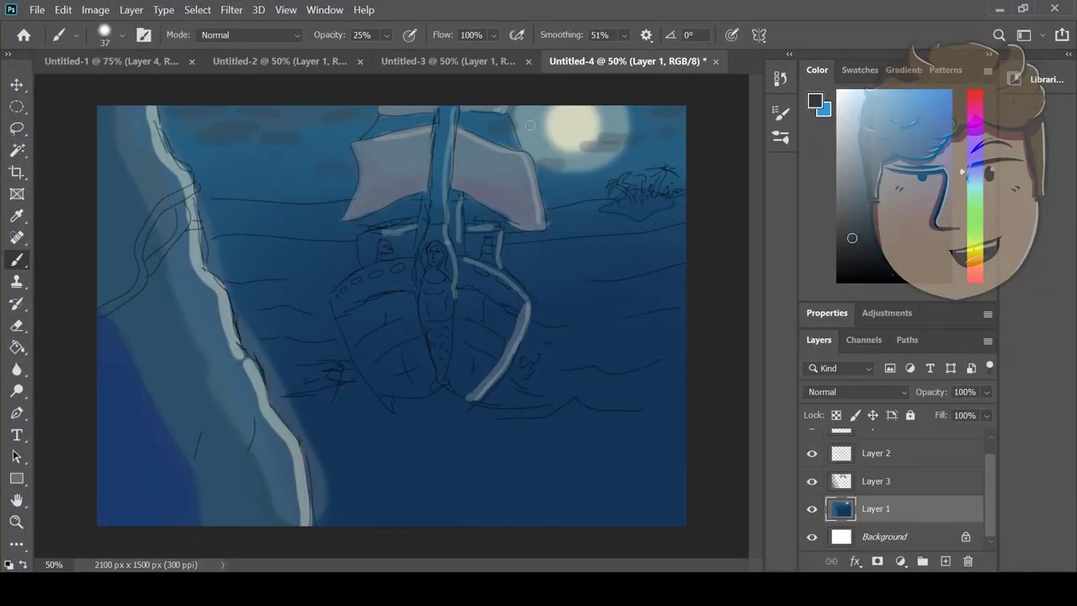
# Pick a yellow-green paint colour and ink a pointed grass spike near the bird.
pyautogui.click(973, 248)
pyautogui.moveTo(974, 249); pyautogui.dragTo(974, 233)
pyautogui.moveTo(858, 225); pyautogui.dragTo(866, 239)
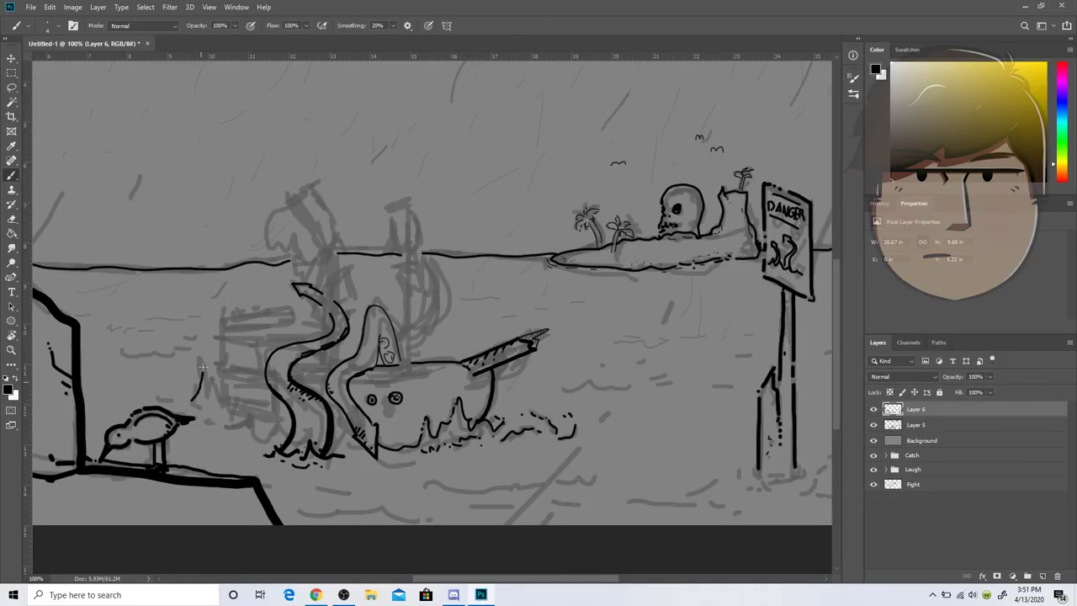
pyautogui.hotkey('ctrl', 'z')
pyautogui.moveTo(190, 397)
pyautogui.mouseDown()
pyautogui.moveTo(201, 359)
pyautogui.moveTo(205, 401)
pyautogui.moveTo(213, 381)
pyautogui.moveTo(219, 400)
pyautogui.moveTo(239, 406)
pyautogui.moveTo(237, 426)
pyautogui.moveTo(222, 430)
pyautogui.moveTo(256, 413)
pyautogui.moveTo(286, 433)
pyautogui.mouseUp()
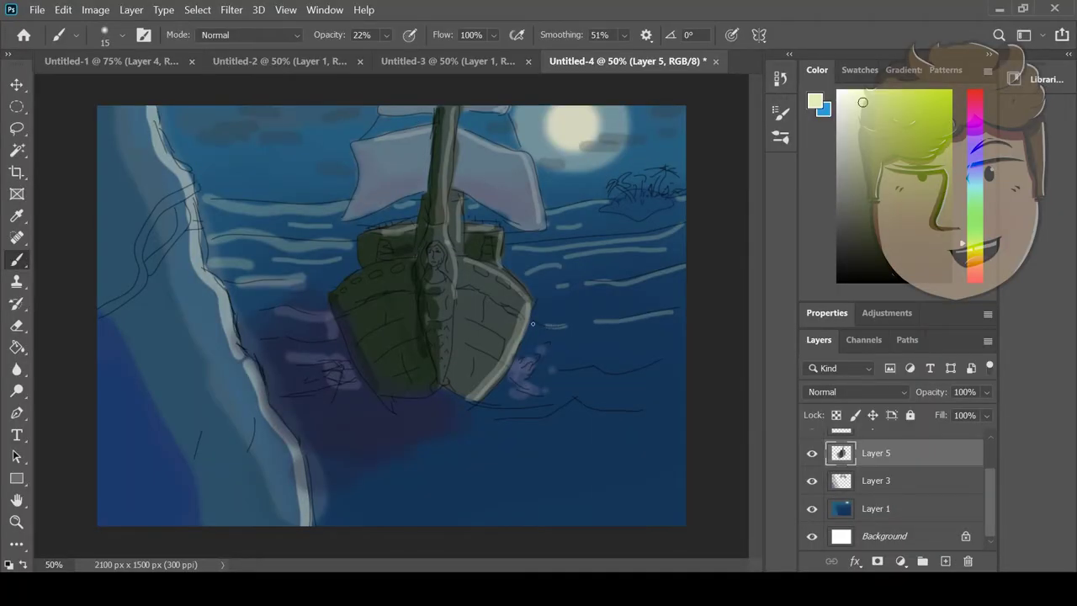
# Paint pale wave lines across the sea, undoing one failed wavy stroke.
pyautogui.moveTo(533, 323); pyautogui.dragTo(543, 325)
pyautogui.moveTo(562, 372)
pyautogui.mouseDown()
pyautogui.moveTo(597, 361)
pyautogui.moveTo(606, 384)
pyautogui.moveTo(639, 387)
pyautogui.moveTo(673, 362)
pyautogui.moveTo(628, 376)
pyautogui.moveTo(557, 373)
pyautogui.mouseUp()
pyautogui.hotkey('ctrl', 'z')
pyautogui.moveTo(498, 427)
pyautogui.mouseDown()
pyautogui.moveTo(567, 391)
pyautogui.moveTo(647, 403)
pyautogui.mouseUp()
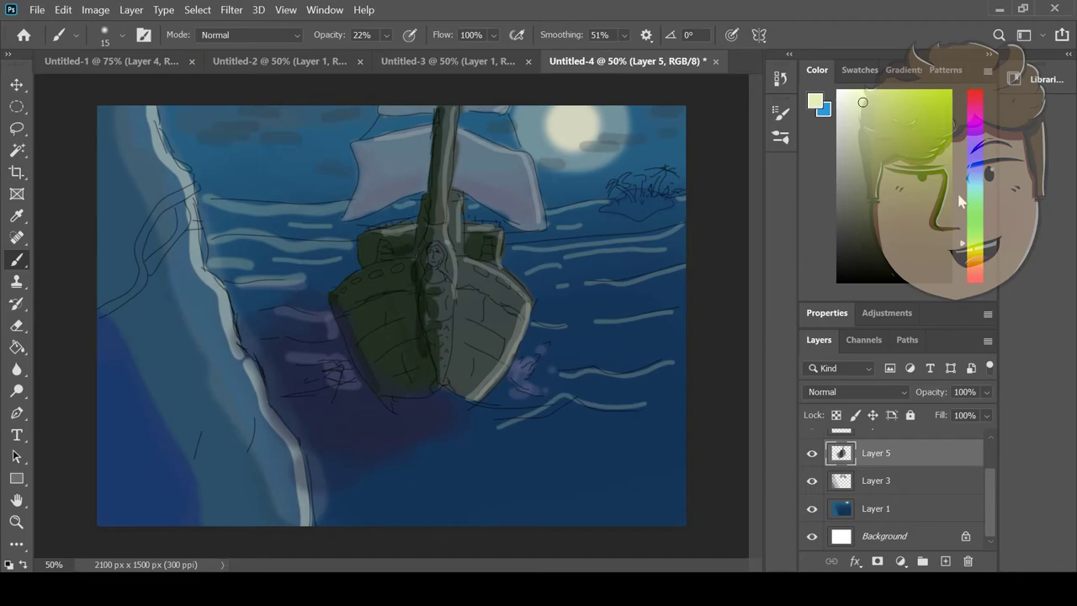
# Switch to a pale green, ink a dash below the bird's ledge, and reduce the brush to 18.
pyautogui.click(977, 229)
pyautogui.moveTo(867, 115); pyautogui.dragTo(874, 129)
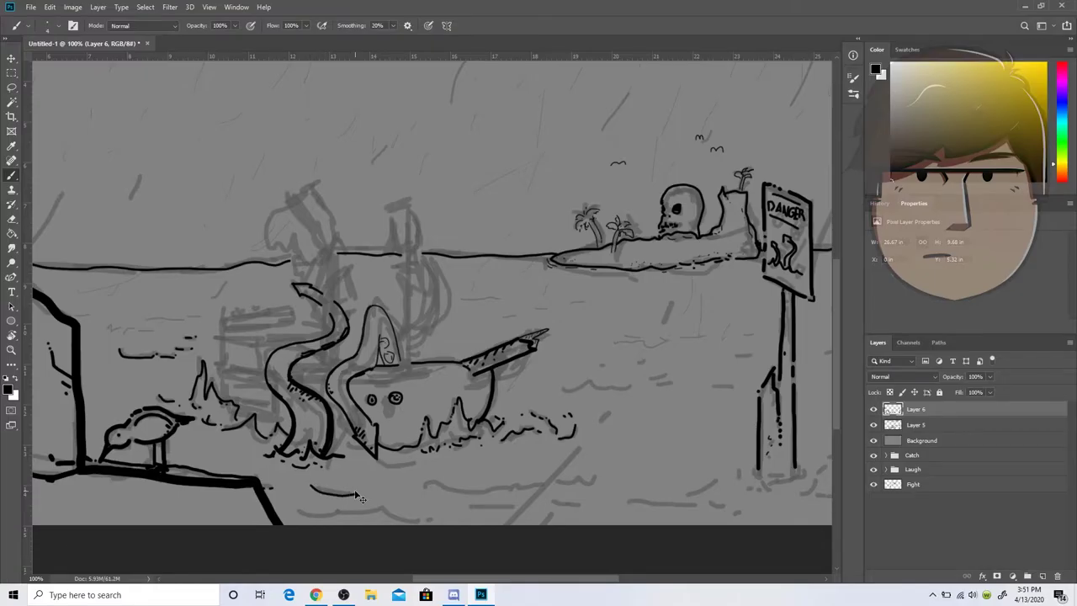
pyautogui.moveTo(315, 488); pyautogui.dragTo(356, 494)
pyautogui.hotkey('ctrl', 'z')
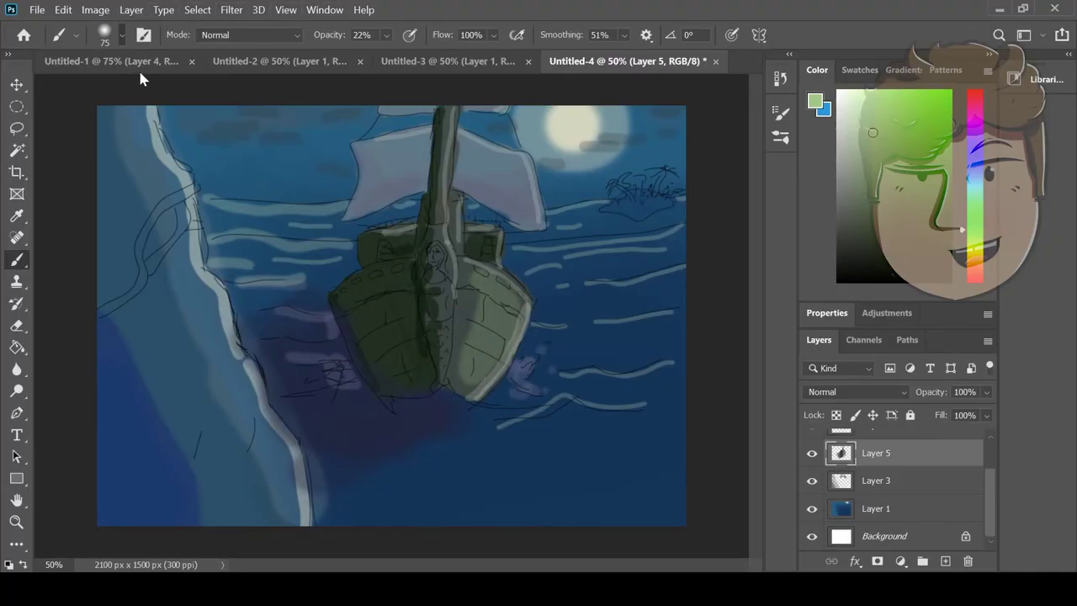
pyautogui.press('[')
pyautogui.press('[')
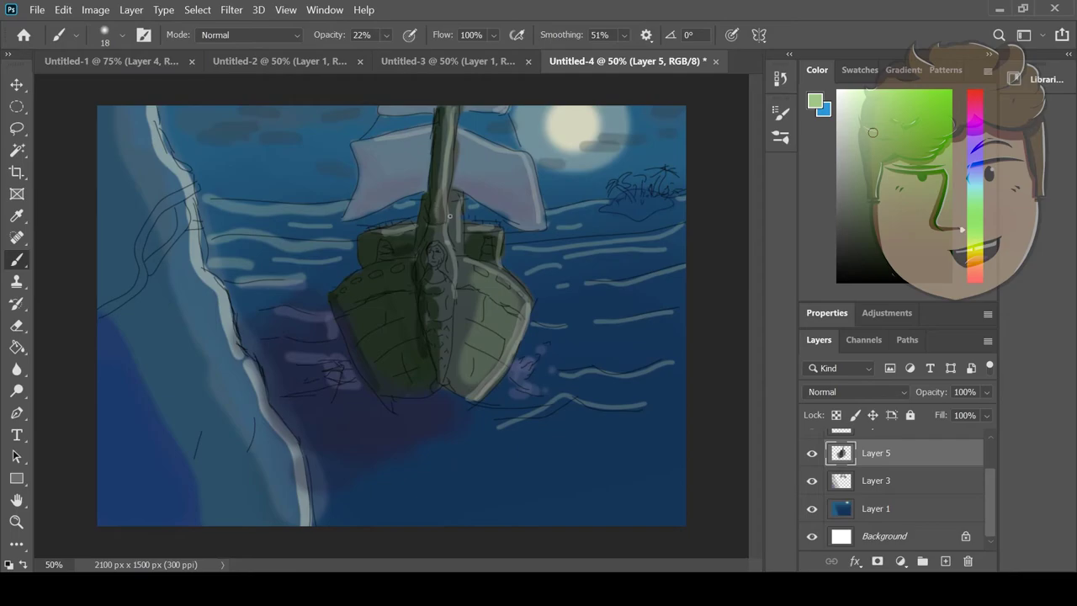
pyautogui.hotkey('ctrl', 'z')
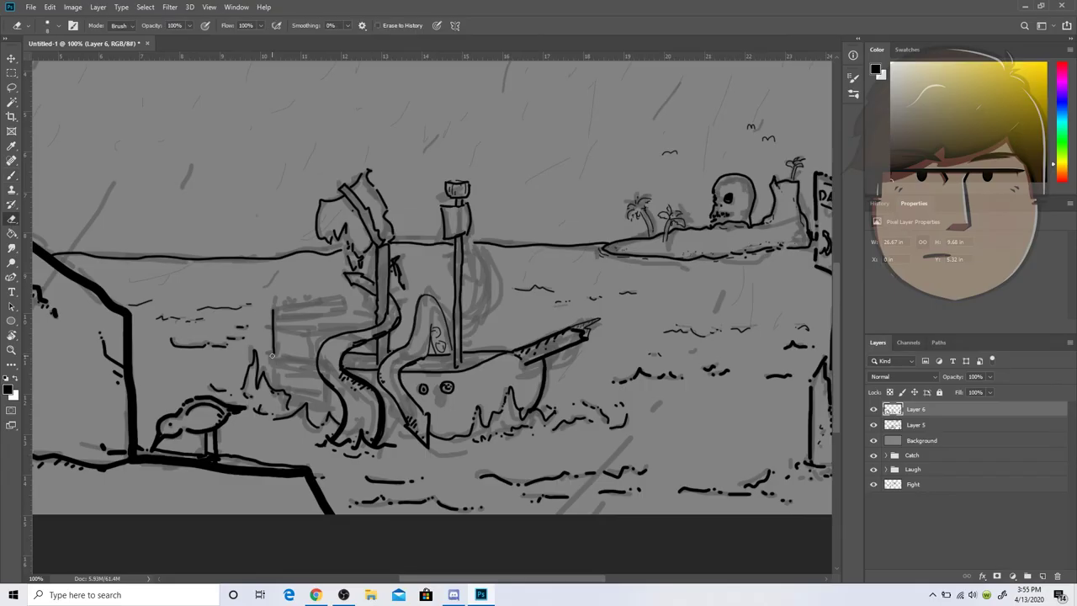
# Return to the Brush, zoom out to 50%, and toggle Layer 5 off and on to check the inks.
pyautogui.press('b')
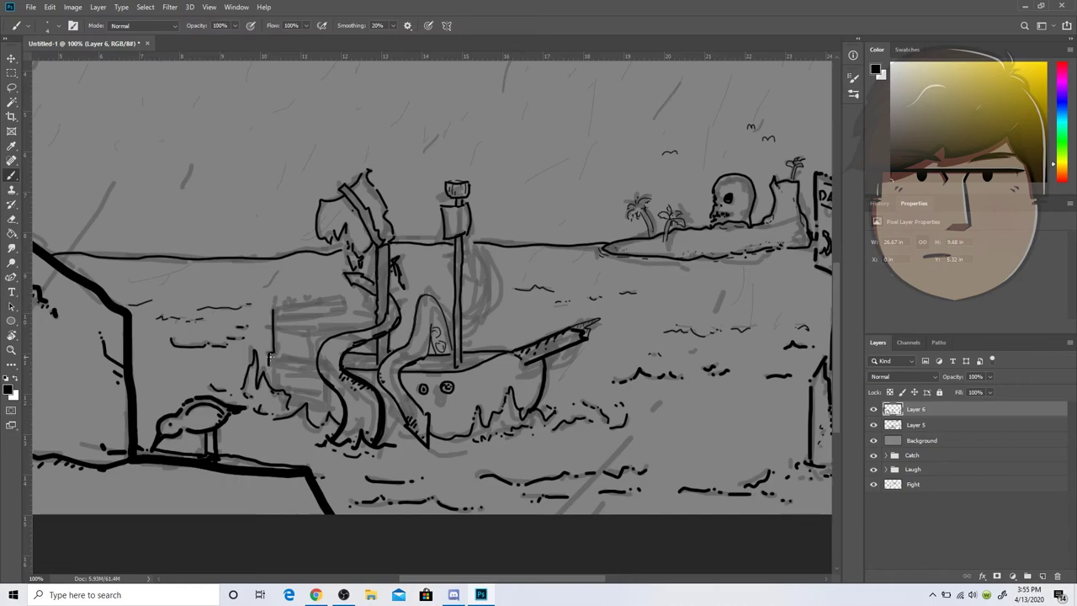
pyautogui.hotkey('ctrl', '-')
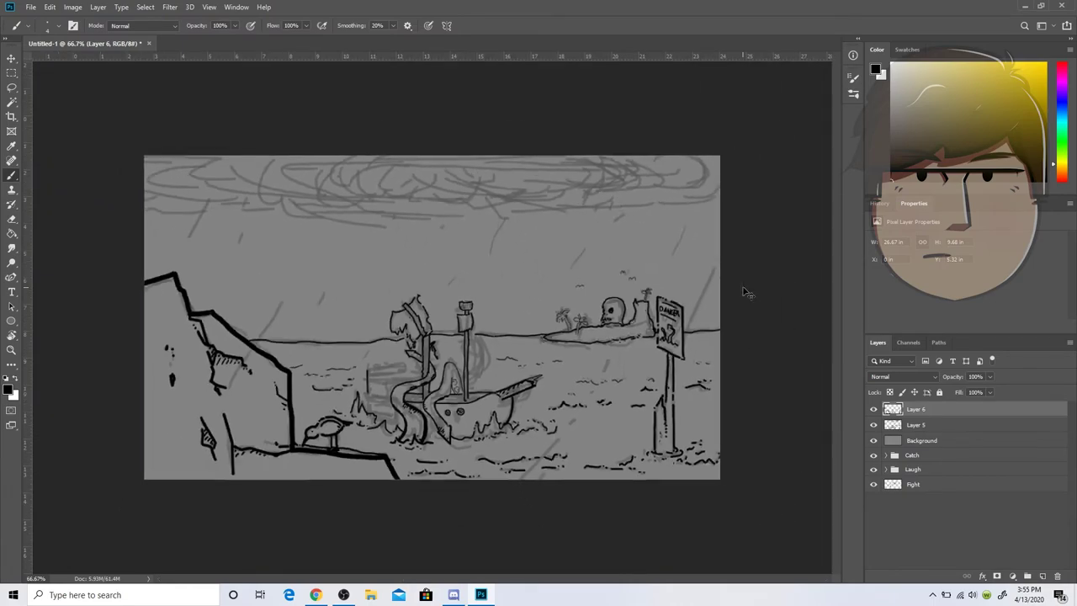
pyautogui.hotkey('ctrl', '-')
pyautogui.click(873, 425)
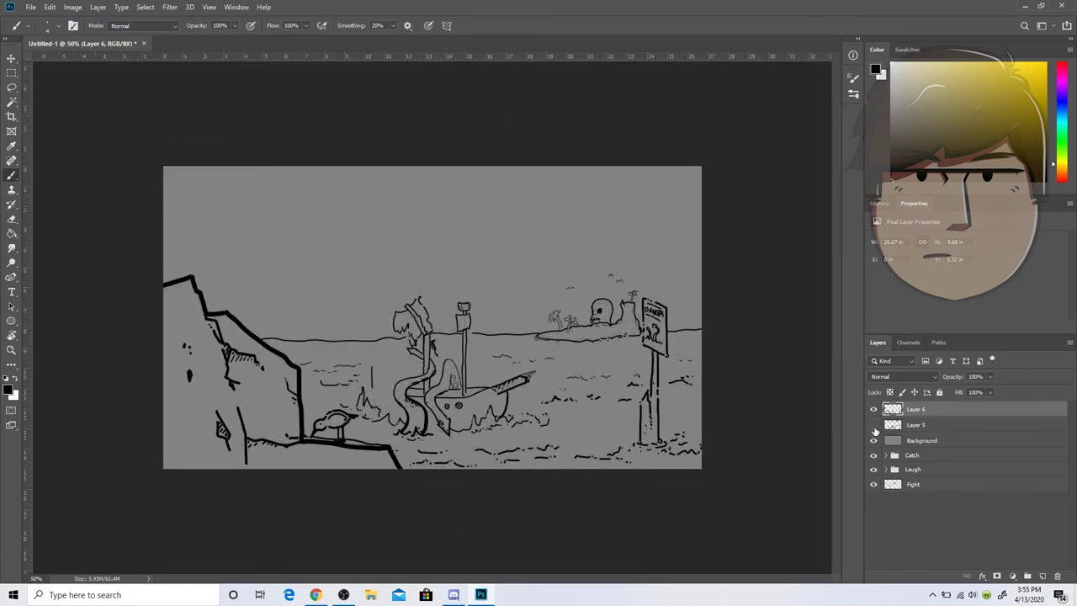
pyautogui.click(874, 425)
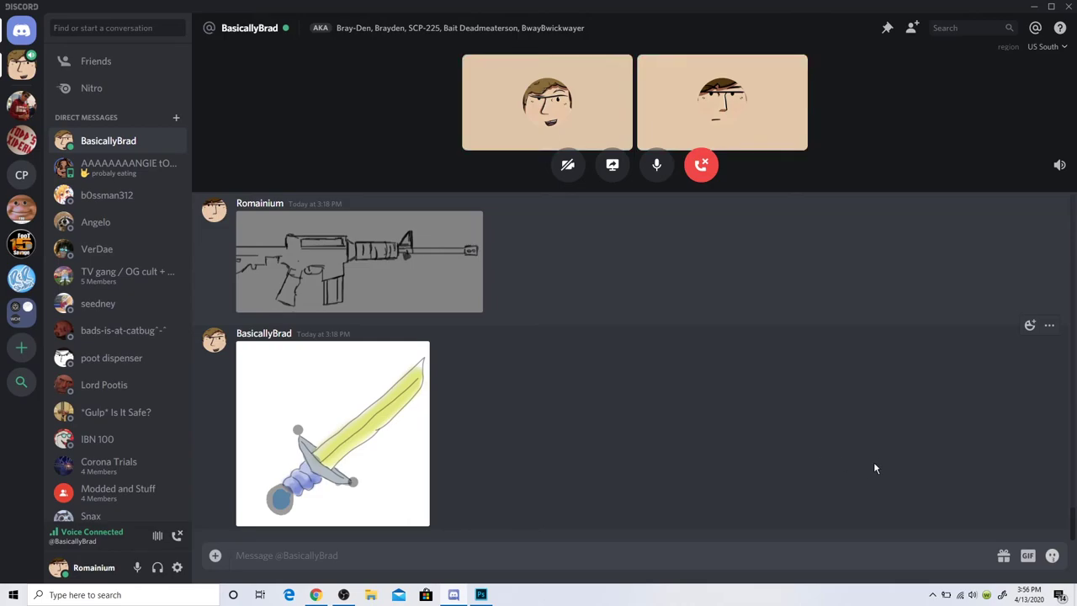
# Paste the pirate sketch into the Discord message box and upload it.
pyautogui.hotkey('ctrl', 'v')
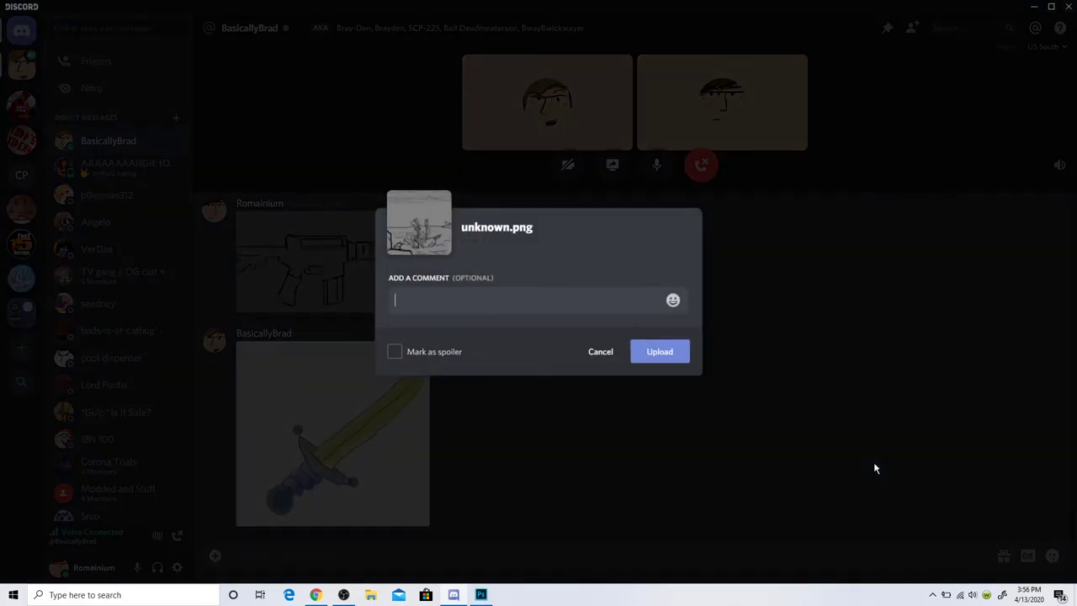
pyautogui.press('Return')
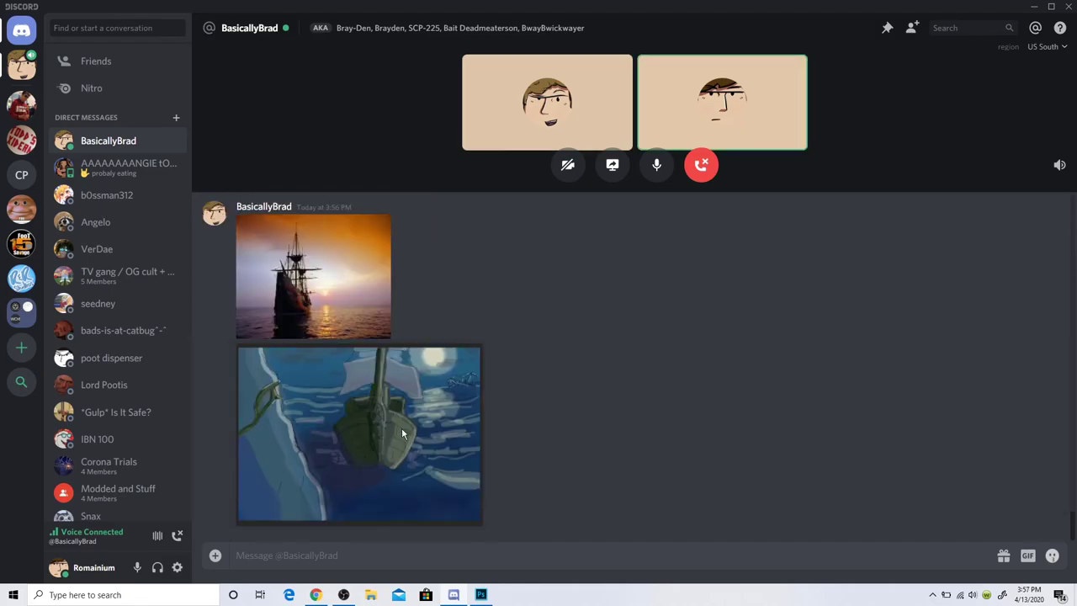
# Enlarge and close the night ship painting, then the posted pirate sketch, then the painting again.
pyautogui.click(402, 427)
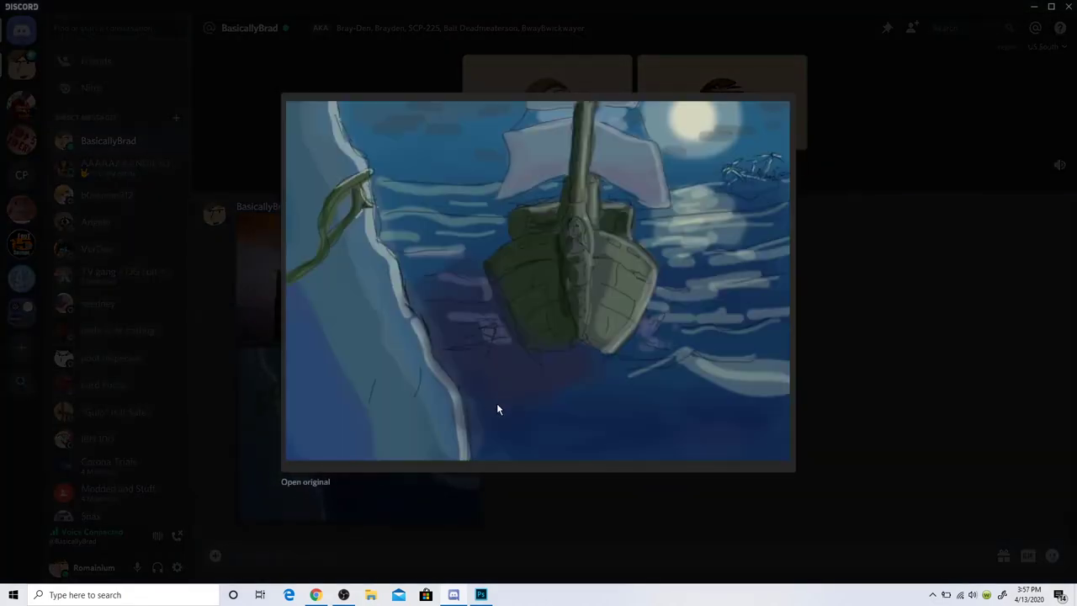
pyautogui.click(492, 530)
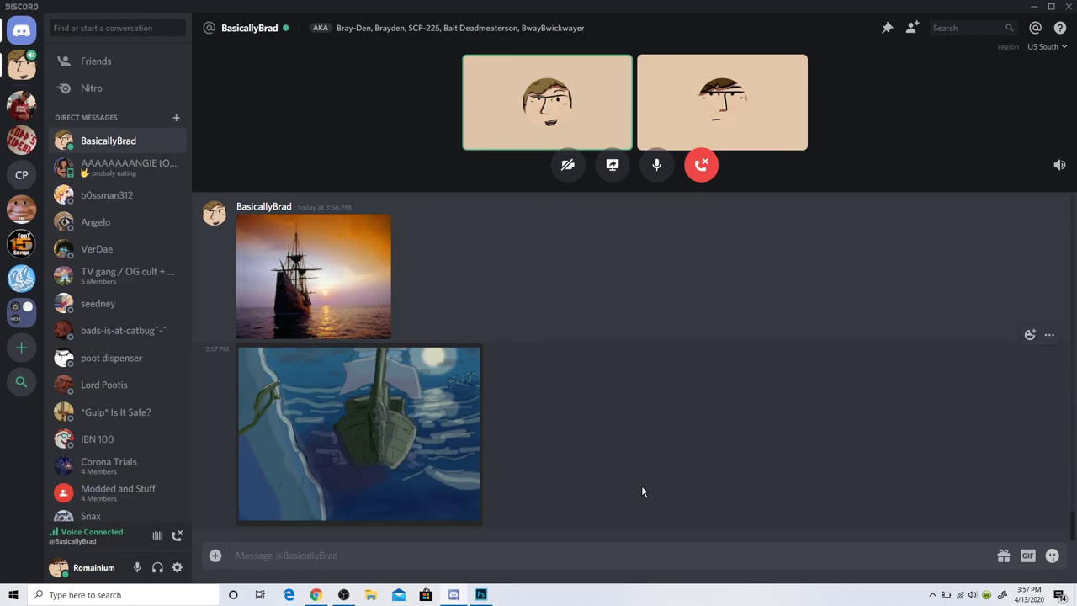
pyautogui.scroll(3, 642, 487)
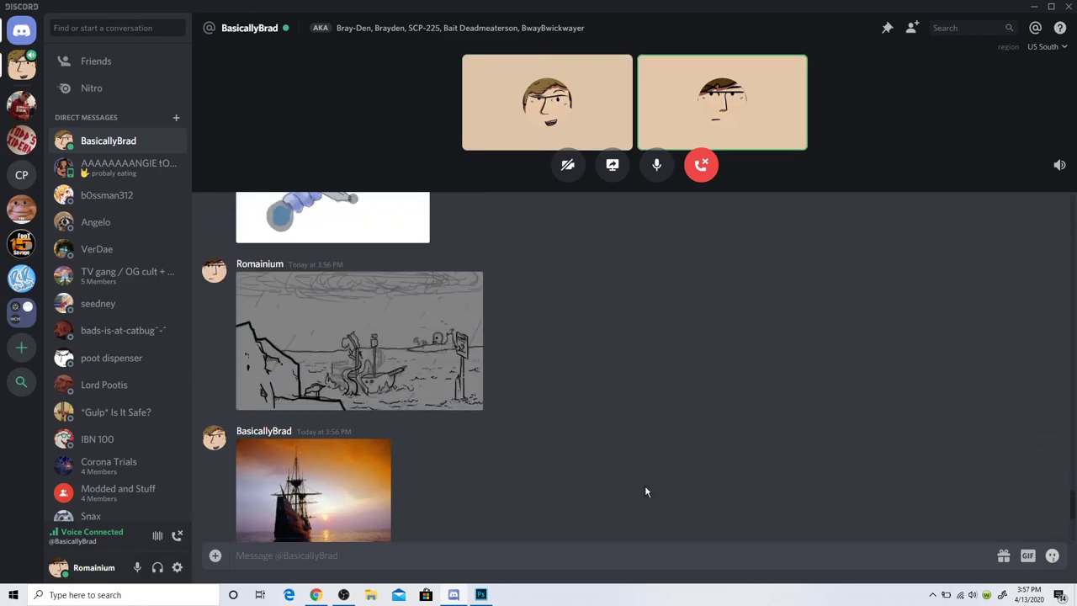
pyautogui.click(439, 337)
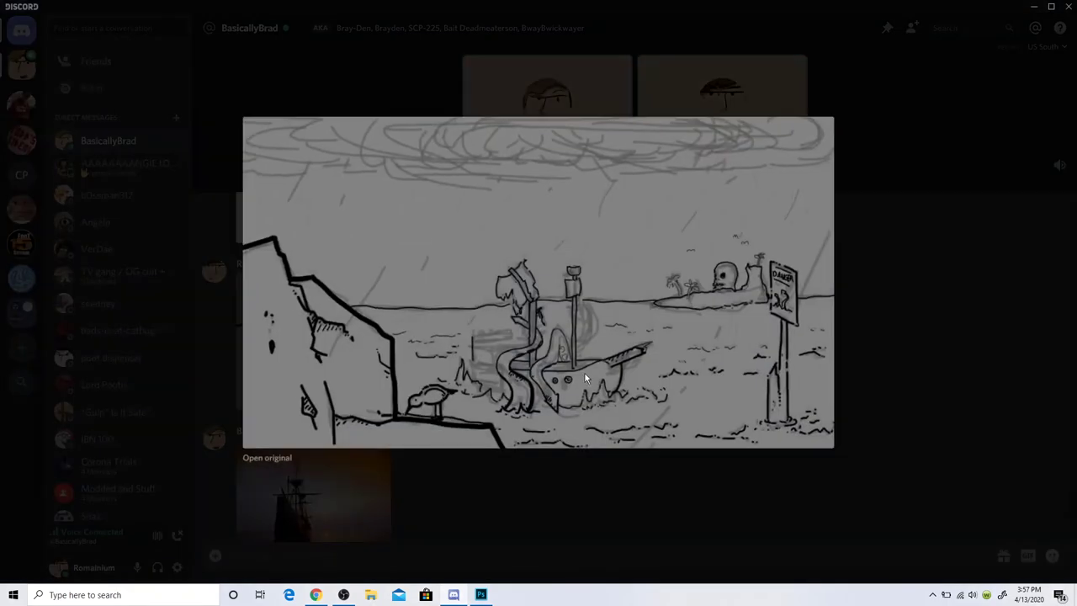
pyautogui.click(617, 509)
pyautogui.scroll(-3, 533, 468)
pyautogui.click(392, 483)
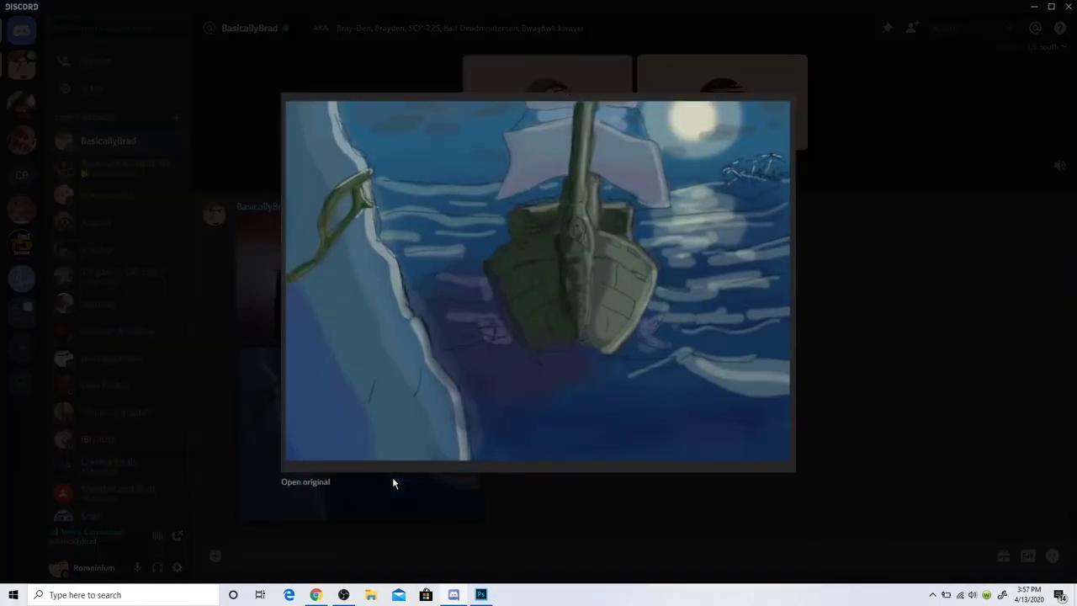
pyautogui.click(393, 483)
pyautogui.click(480, 594)
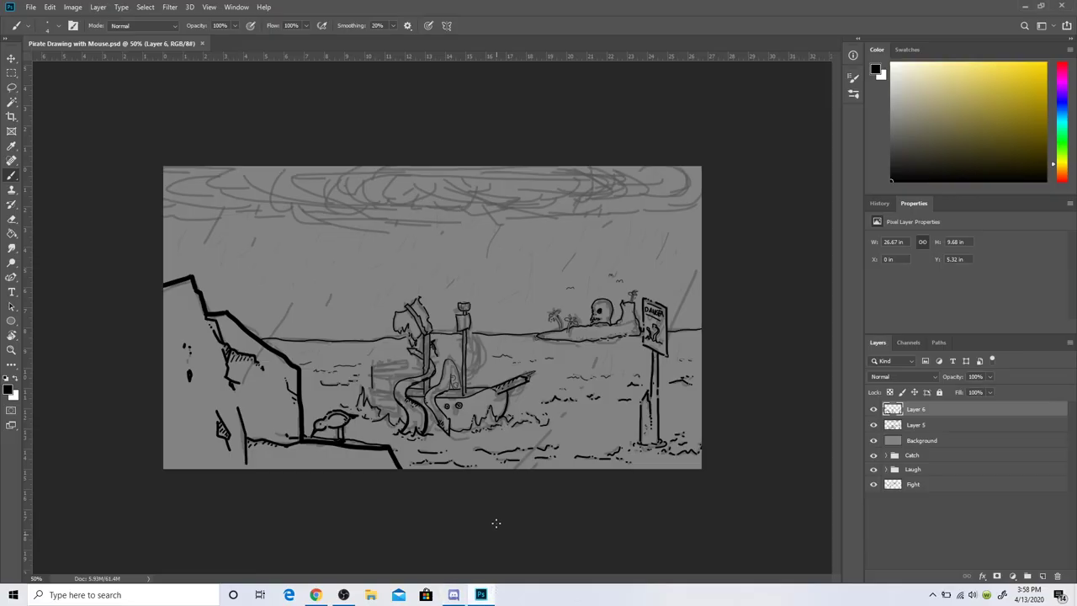